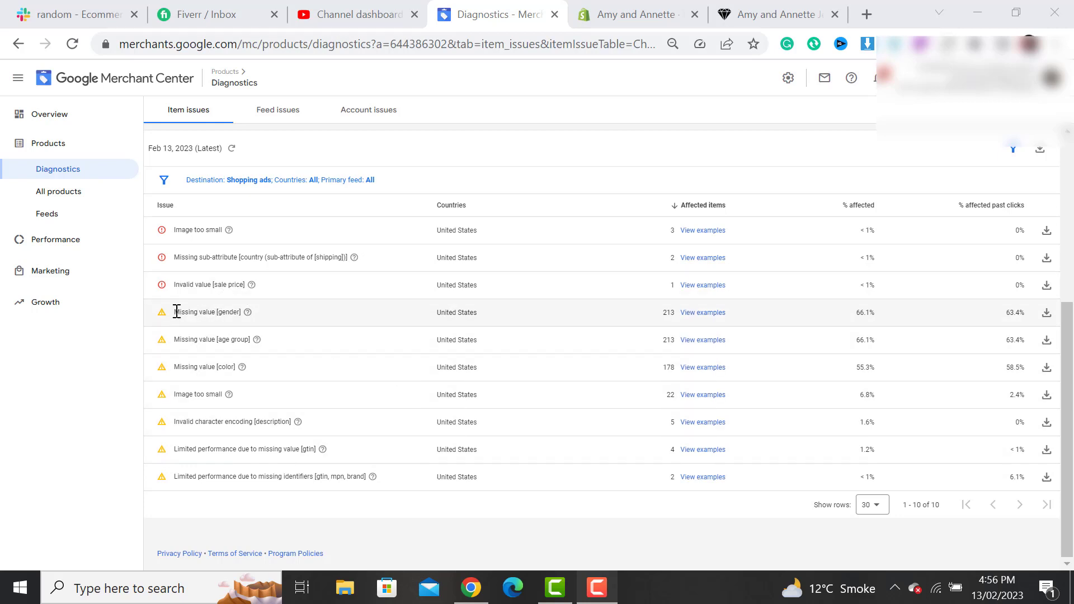
# Step: Highlight the Missing value gender, age group and color issues in the diagnostics list
pyautogui.moveTo(176, 312); pyautogui.dragTo(245, 316)
pyautogui.moveTo(177, 340); pyautogui.dragTo(251, 340)
pyautogui.moveTo(177, 367); pyautogui.dragTo(242, 374)
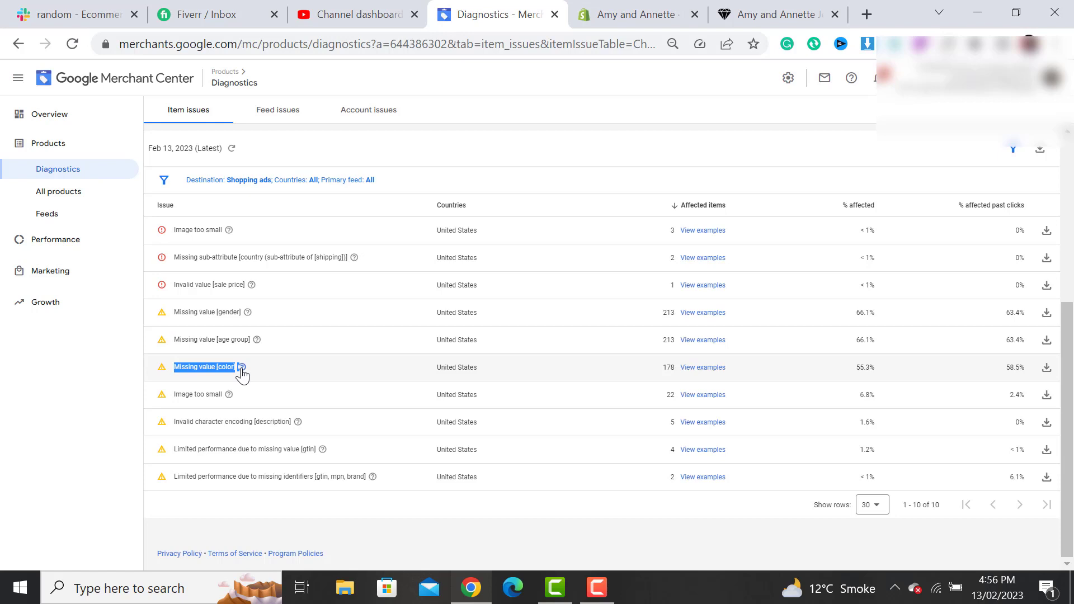
pyautogui.click(415, 527)
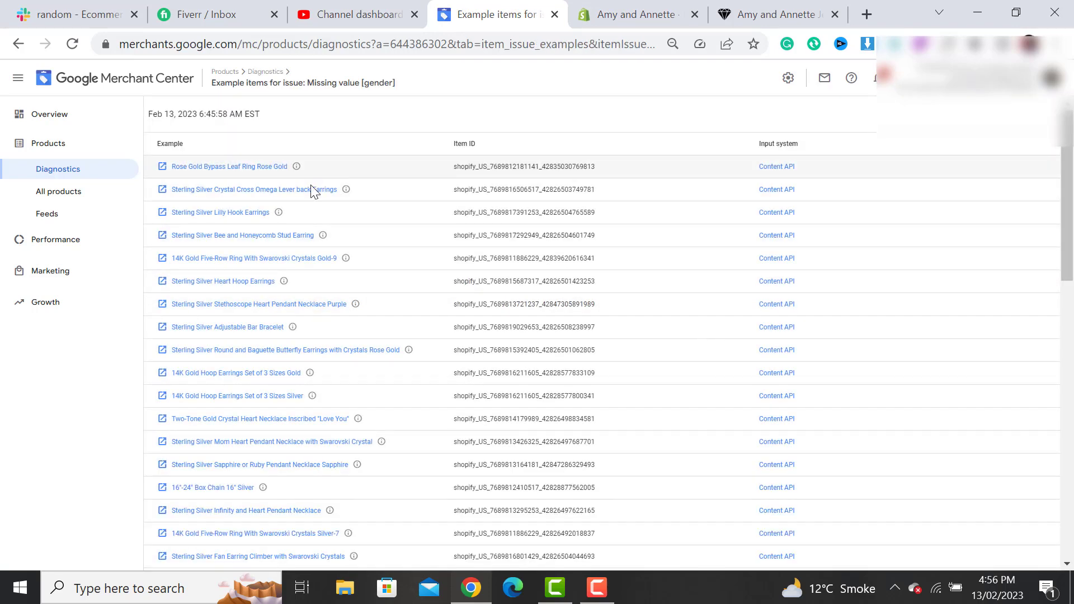
# Step: Scroll through the example items missing a gender value
pyautogui.scroll(-5, 292, 365)
pyautogui.scroll(-10, 295, 372)
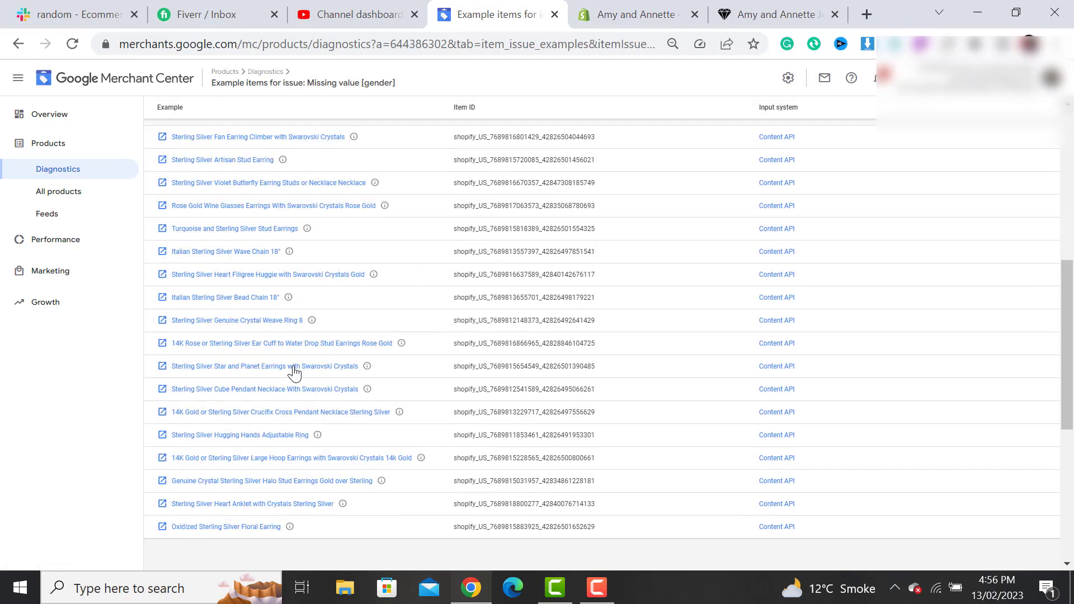
pyautogui.scroll(15, 296, 372)
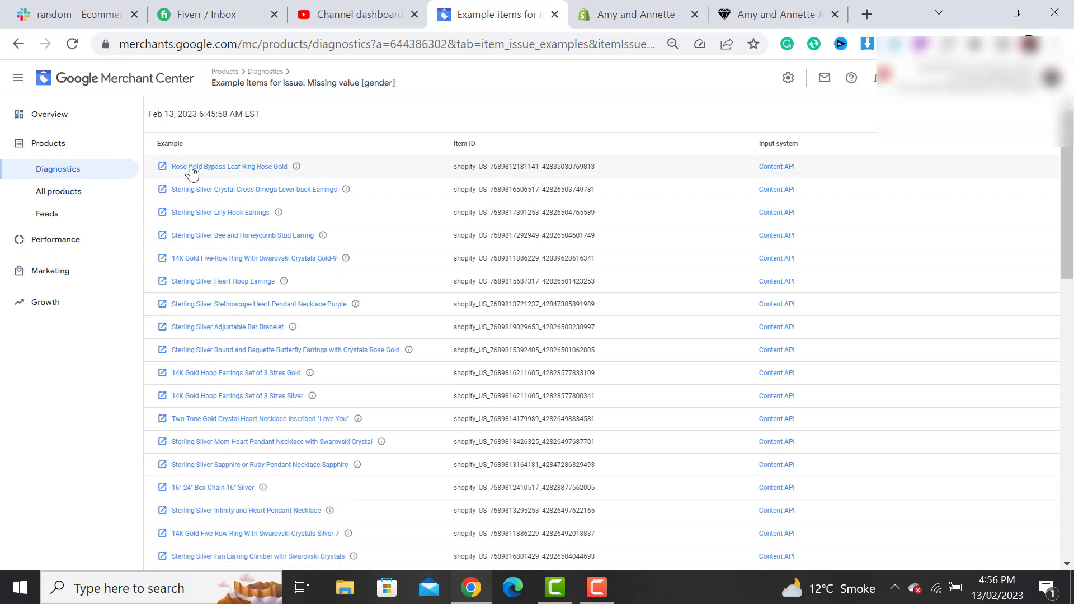
# Step: Open All products and scroll down the product list
pyautogui.click(70, 192)
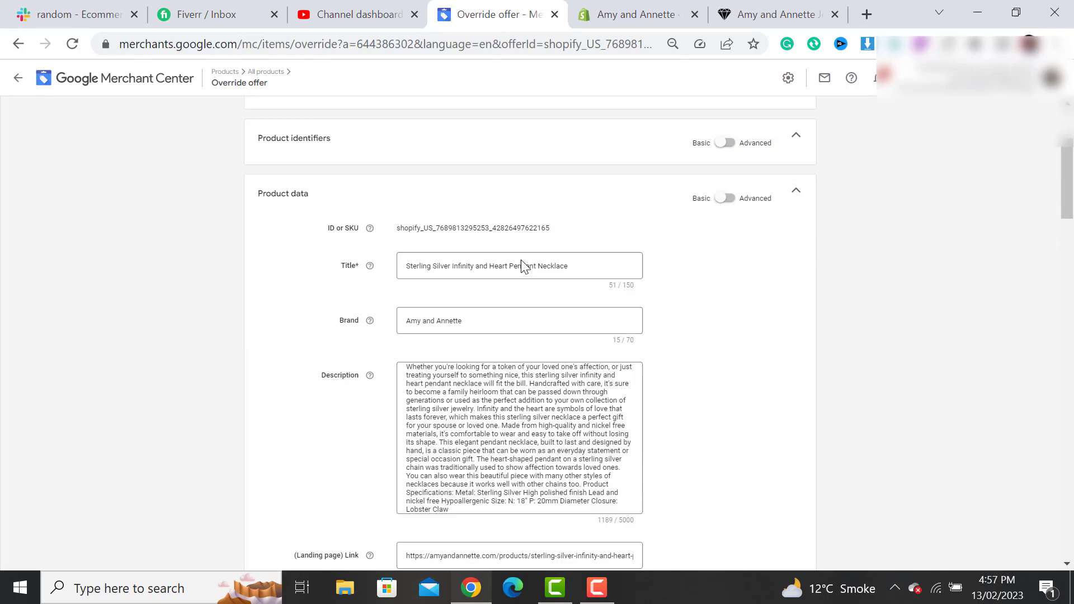
pyautogui.scroll(-14, 557, 291)
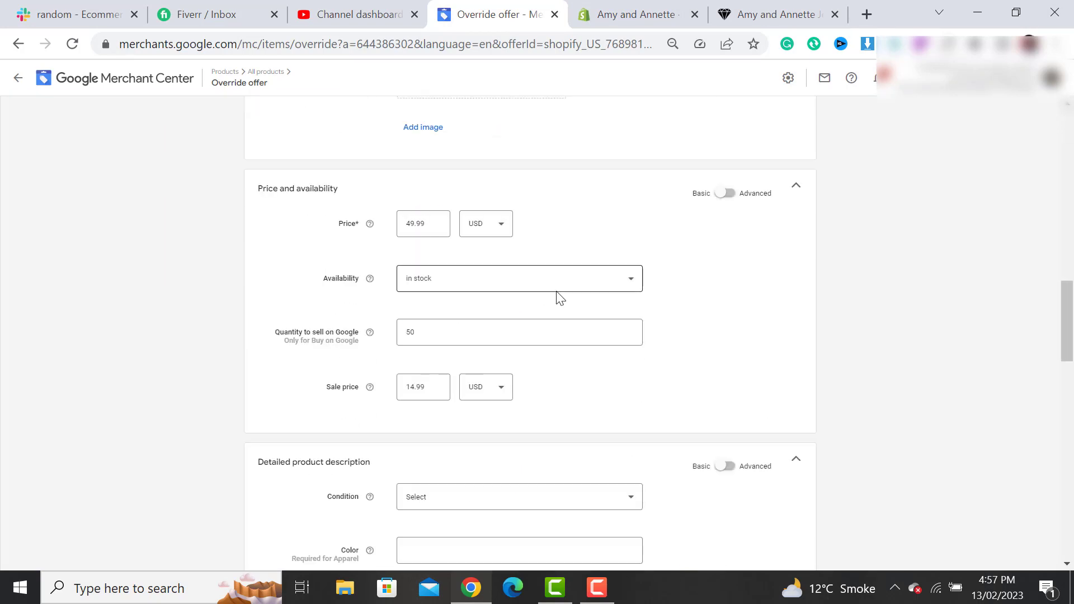
pyautogui.scroll(-3, 560, 298)
# Step: Inspect the pendant necklace override's Color, Gender and Age group choices without picking any
pyautogui.click(453, 221)
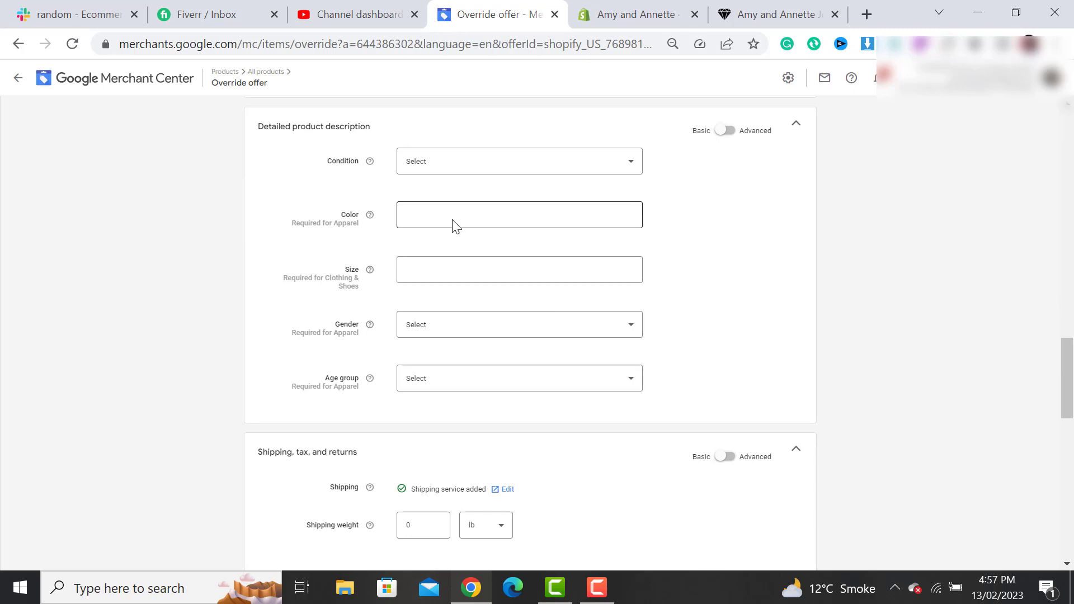
pyautogui.click(504, 325)
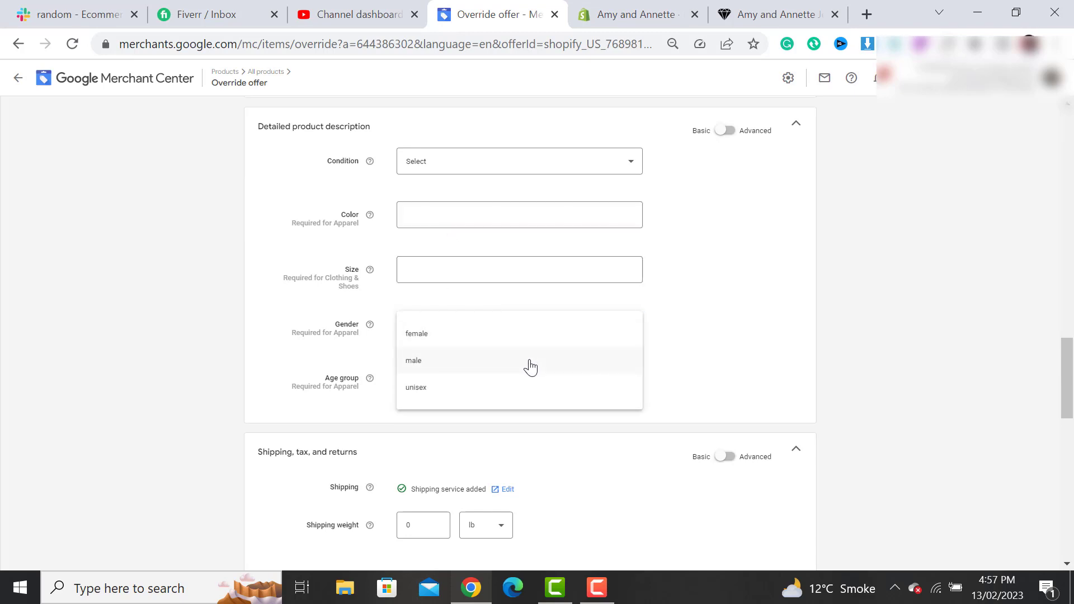
pyautogui.click(689, 370)
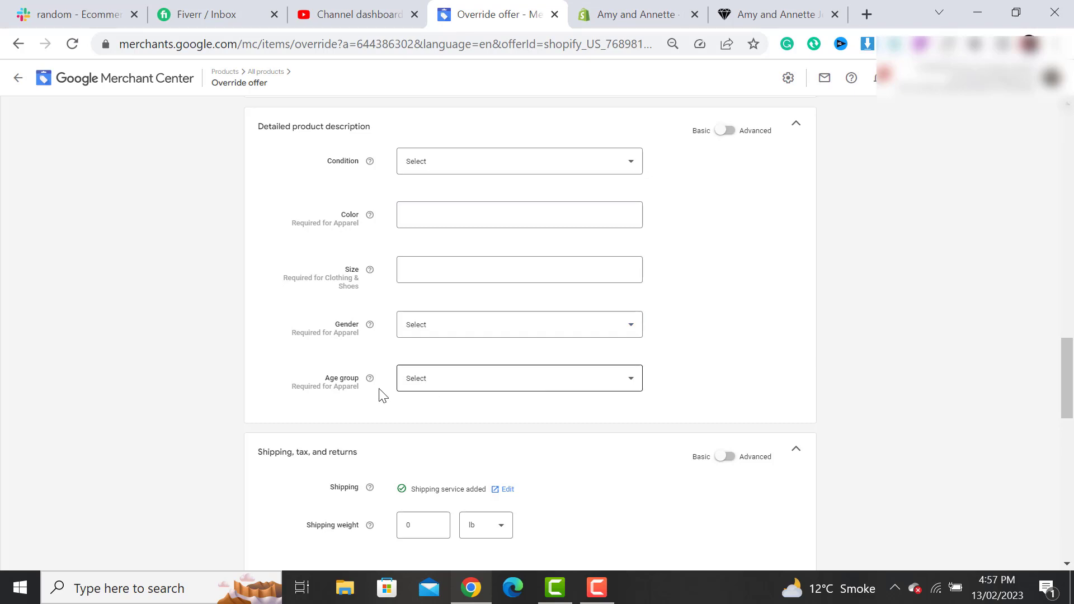
pyautogui.click(472, 393)
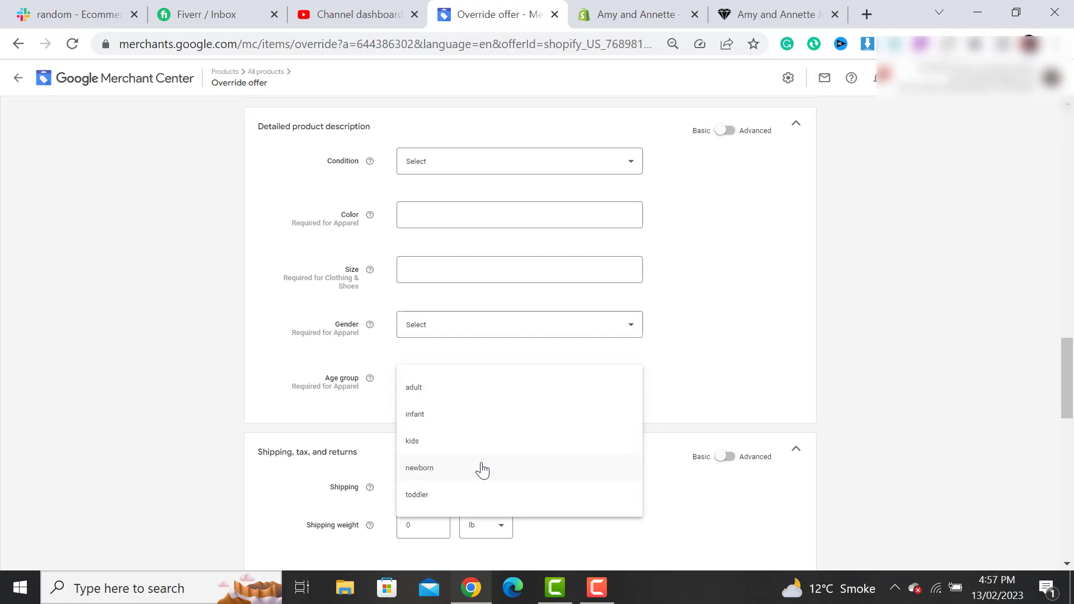
pyautogui.click(1031, 346)
pyautogui.moveTo(1068, 364); pyautogui.dragTo(1070, 137)
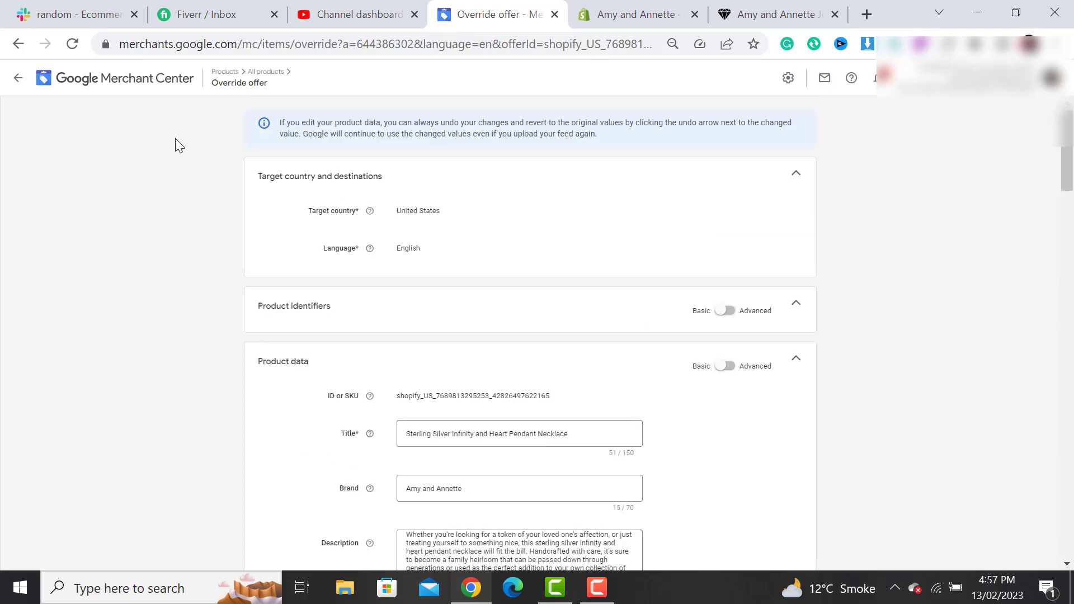
# Step: Discard the override edits, return to Diagnostics, then switch to the Shopify admin
pyautogui.click(18, 78)
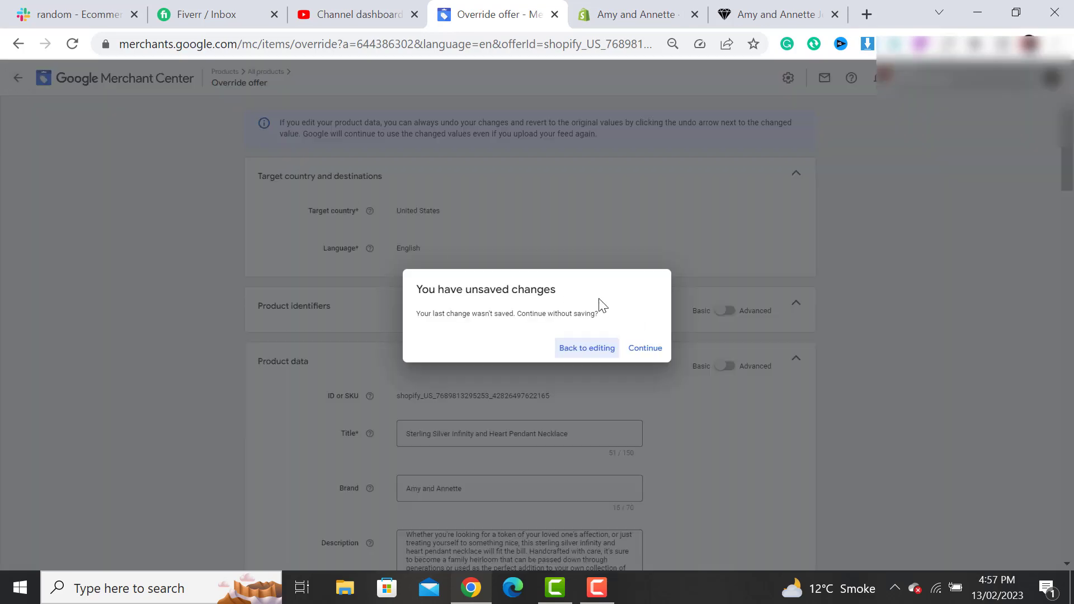
pyautogui.click(646, 350)
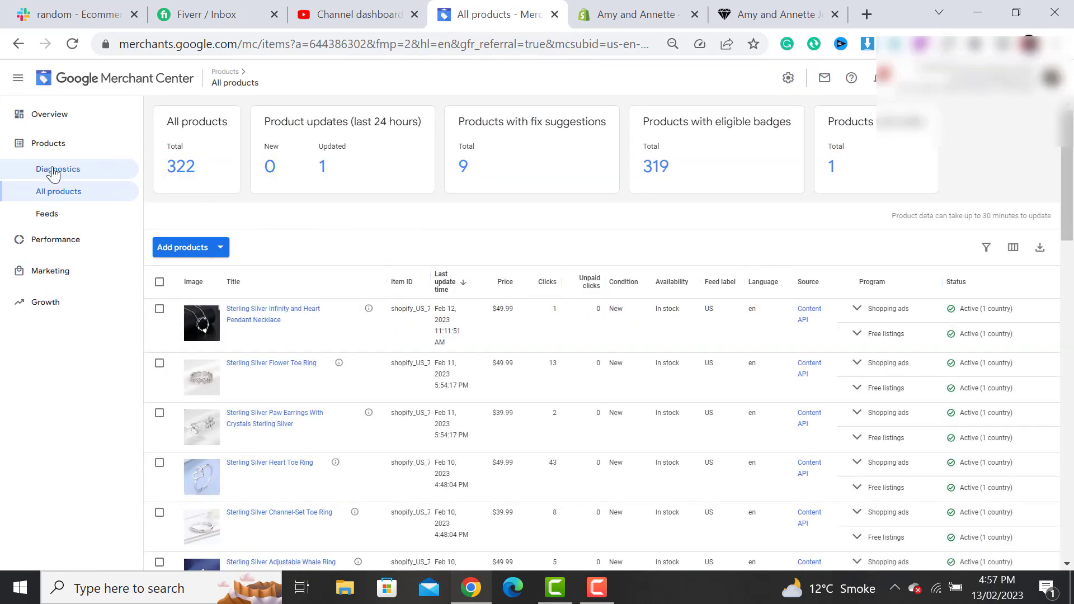
pyautogui.click(56, 147)
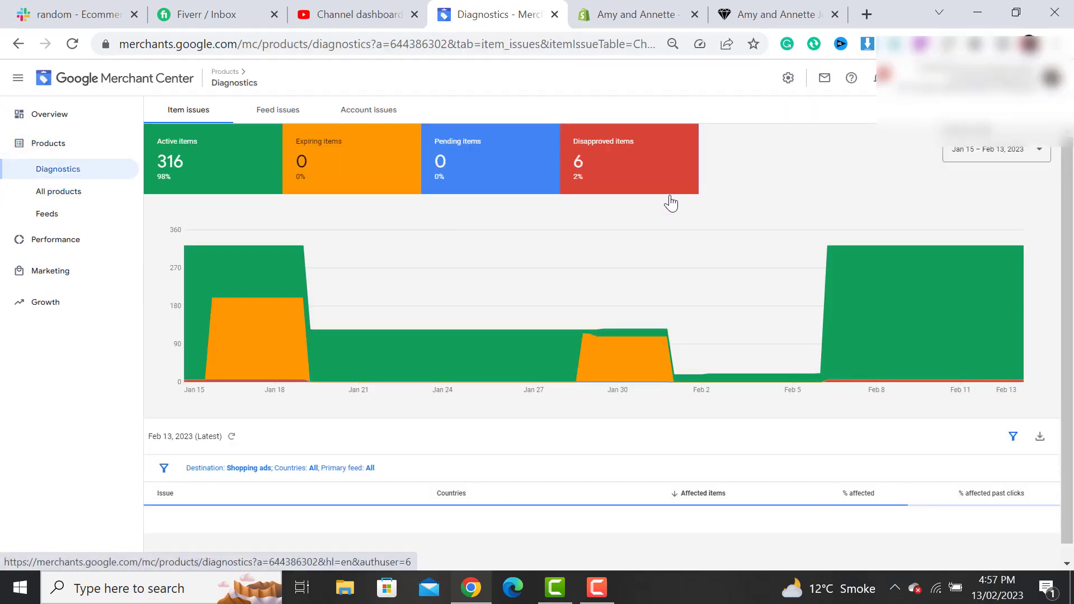
pyautogui.click(644, 14)
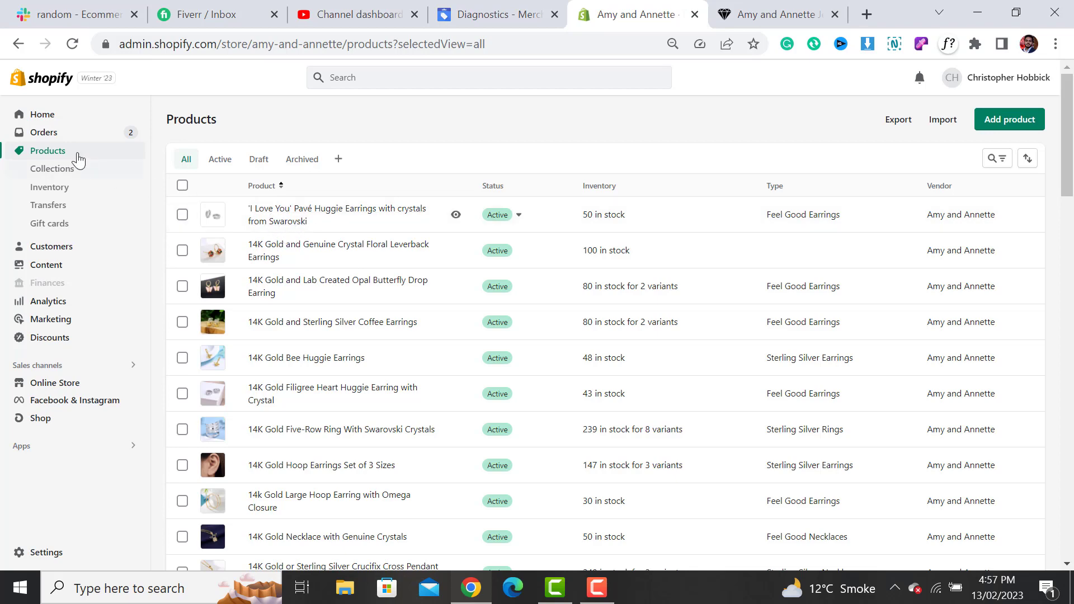
# Step: Open the 'I Love You' Pavé Huggie Earrings product and bring up its Google fields
pyautogui.click(49, 117)
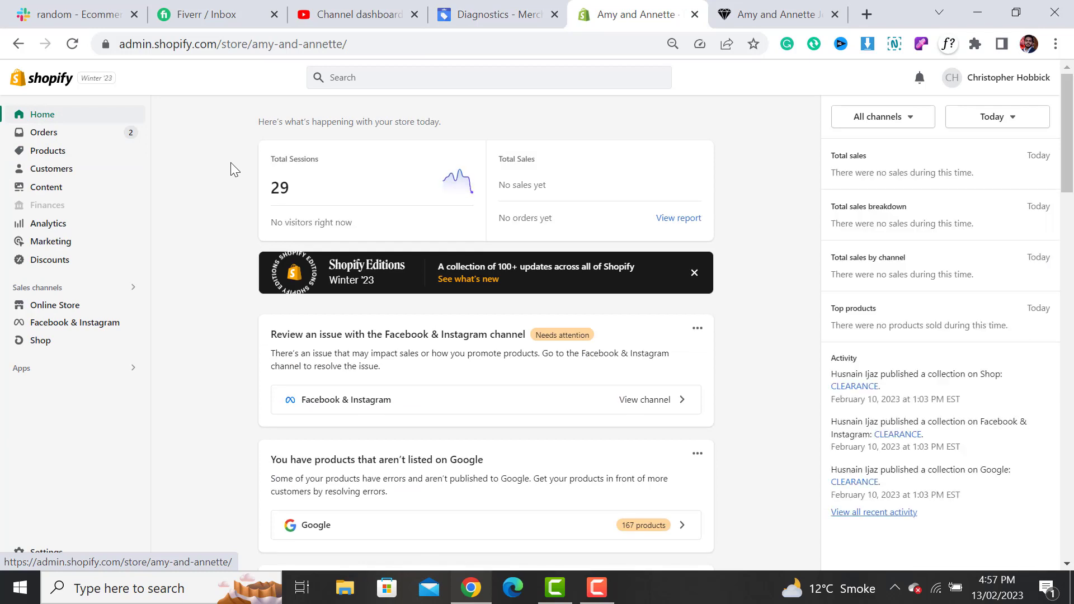
pyautogui.click(62, 152)
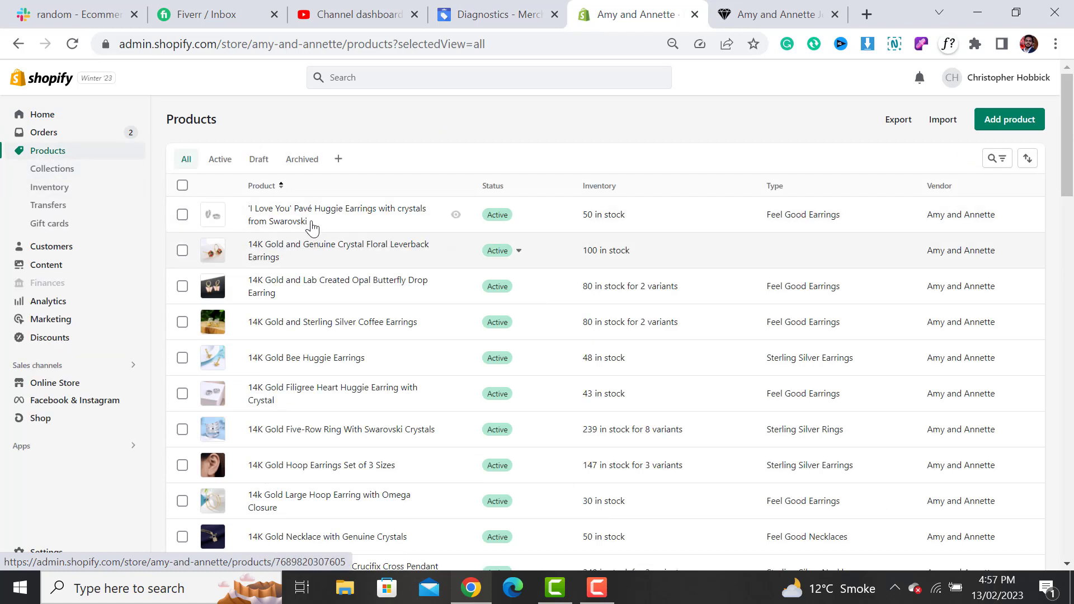
pyautogui.click(277, 222)
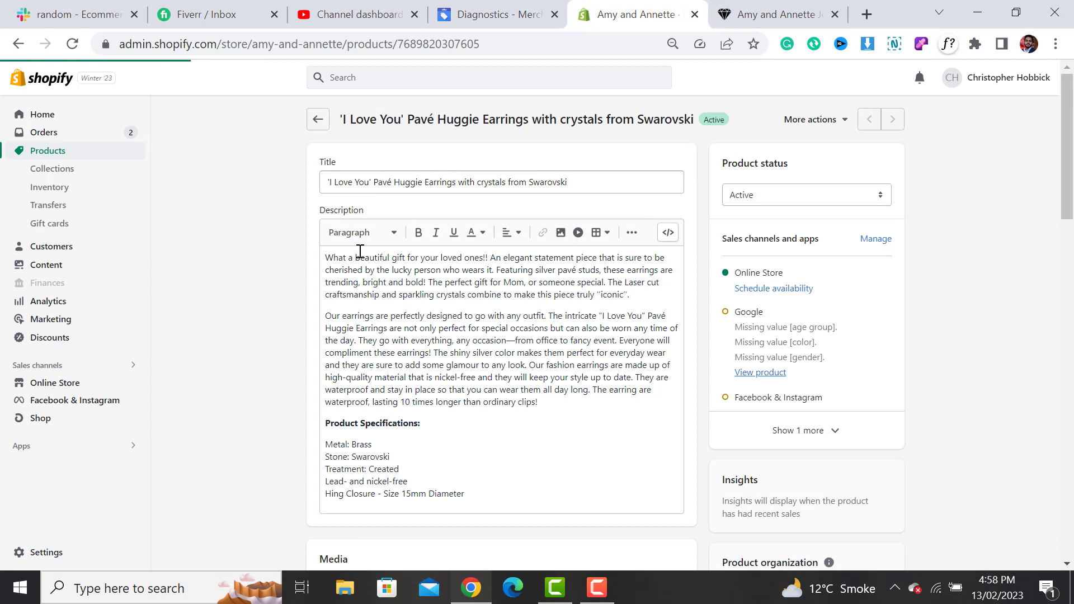
pyautogui.click(814, 120)
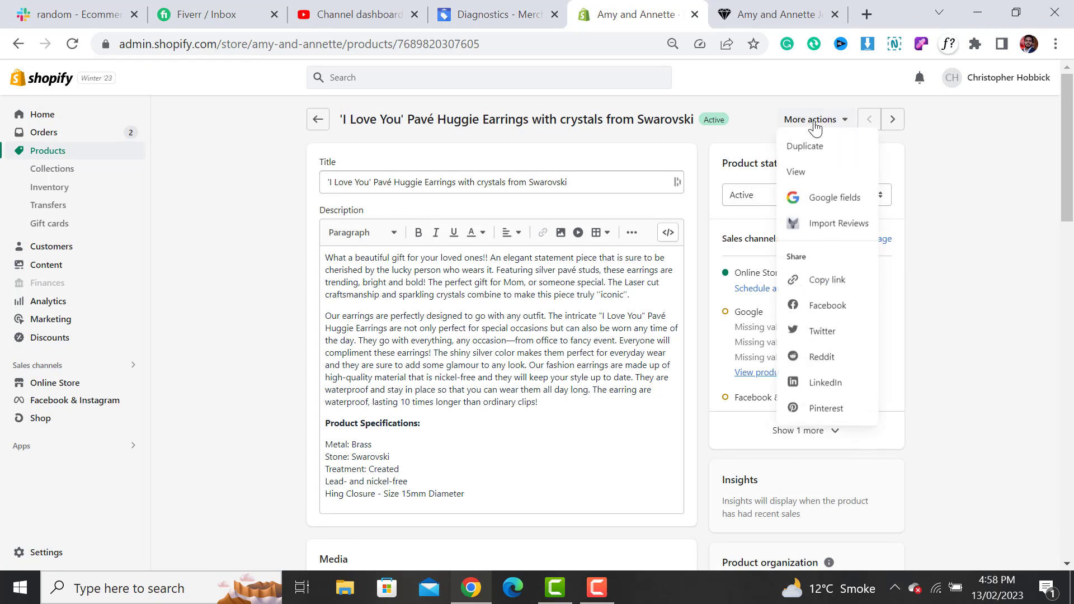
pyautogui.click(841, 202)
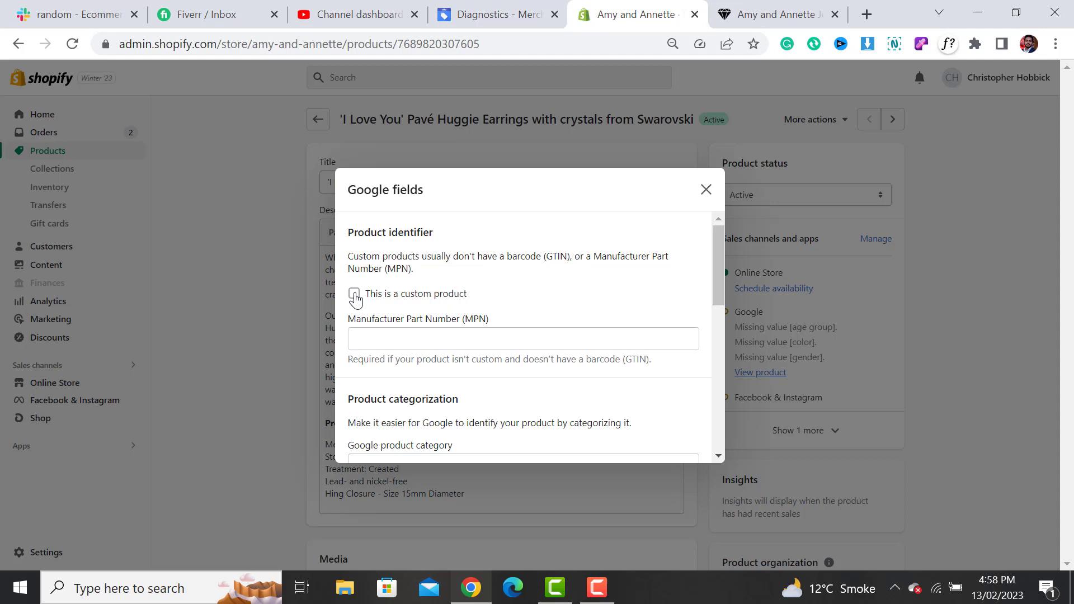
# Step: Review the MPN/GTIN note and empty Age, Gender and Color fields, then close unchanged
pyautogui.doubleClick(400, 268)
pyautogui.moveTo(568, 257); pyautogui.dragTo(552, 256)
pyautogui.moveTo(717, 244); pyautogui.dragTo(709, 329)
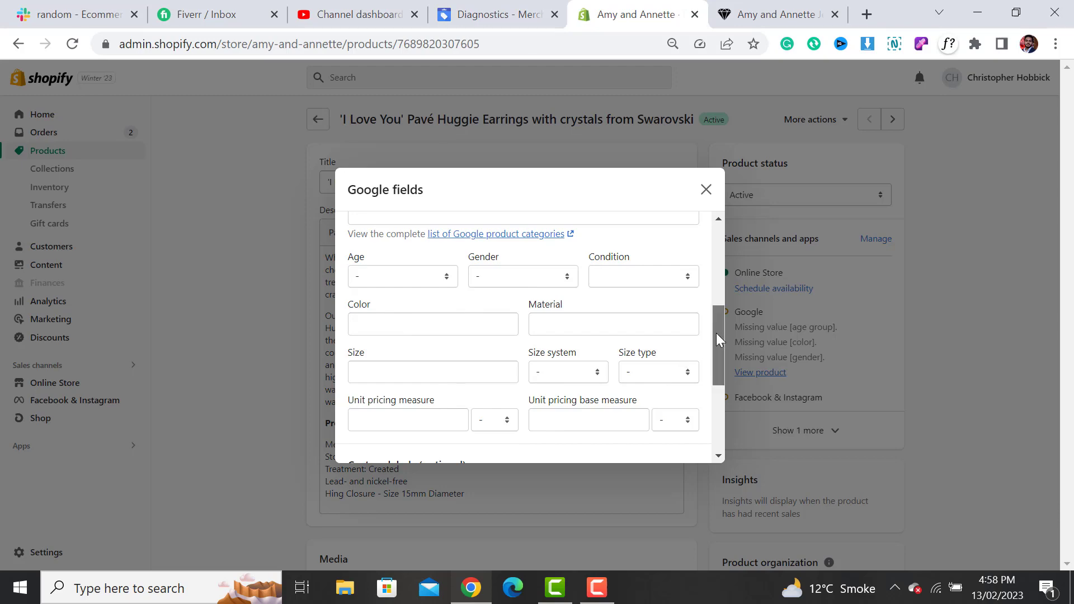
pyautogui.moveTo(716, 333); pyautogui.dragTo(720, 224)
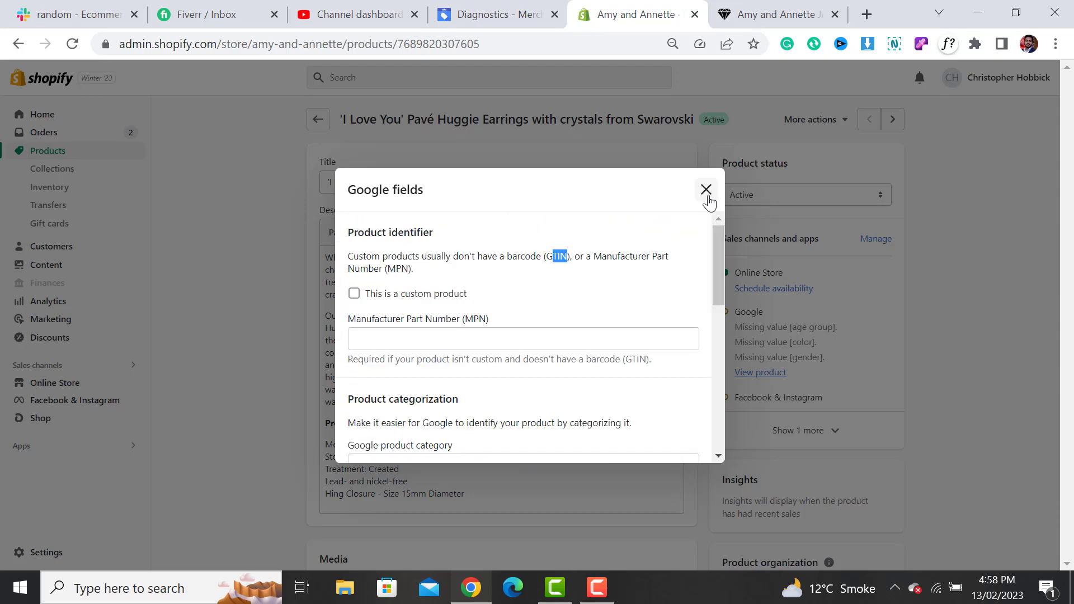
pyautogui.click(706, 190)
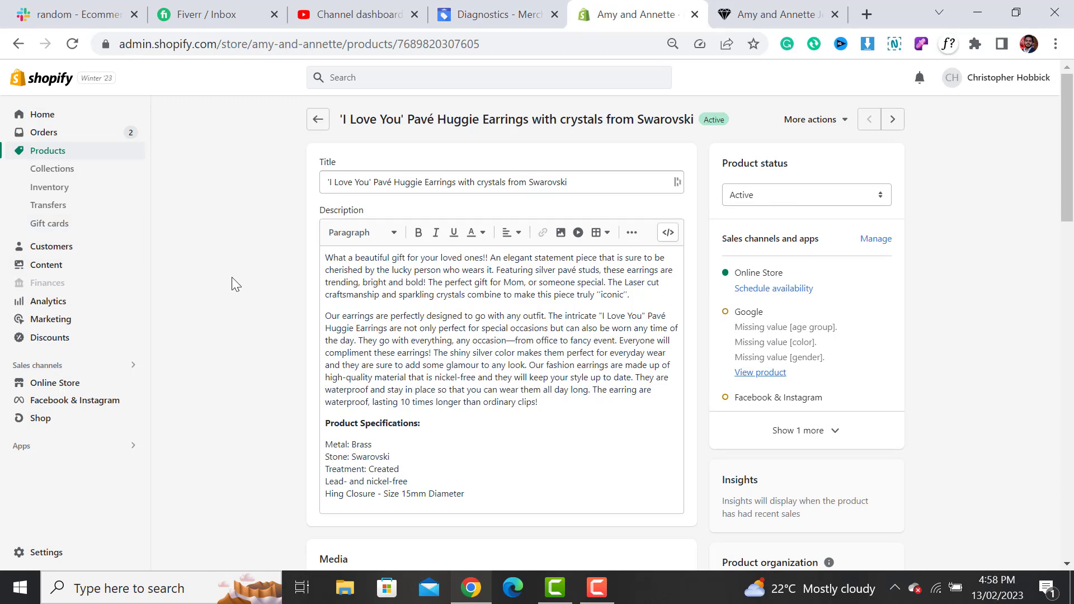
# Step: Open the Google sales channel and list its 168 approved products
pyautogui.click(312, 128)
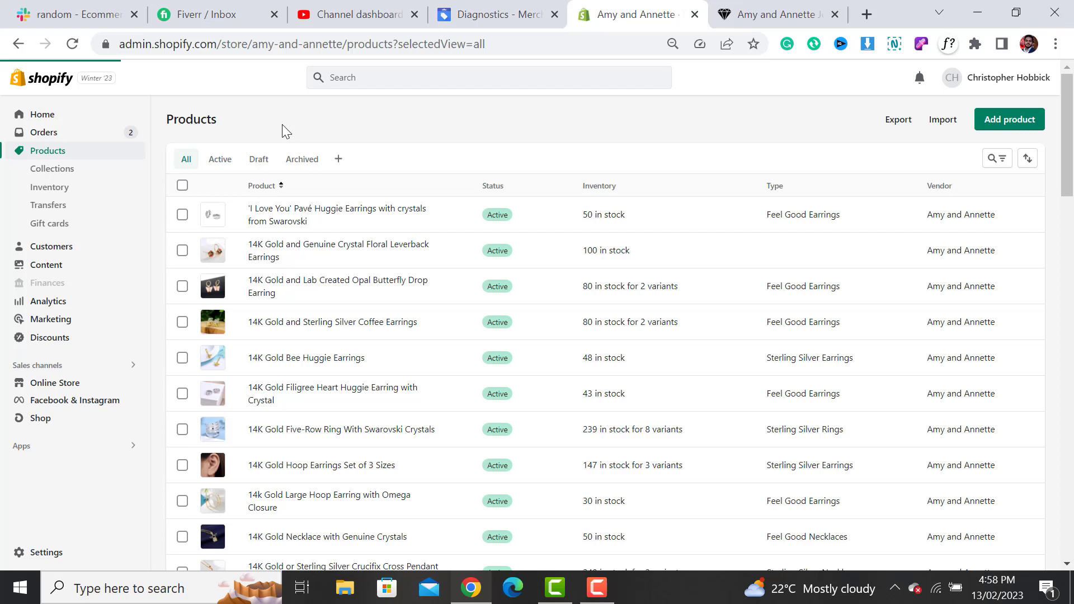
pyautogui.click(79, 370)
pyautogui.click(403, 181)
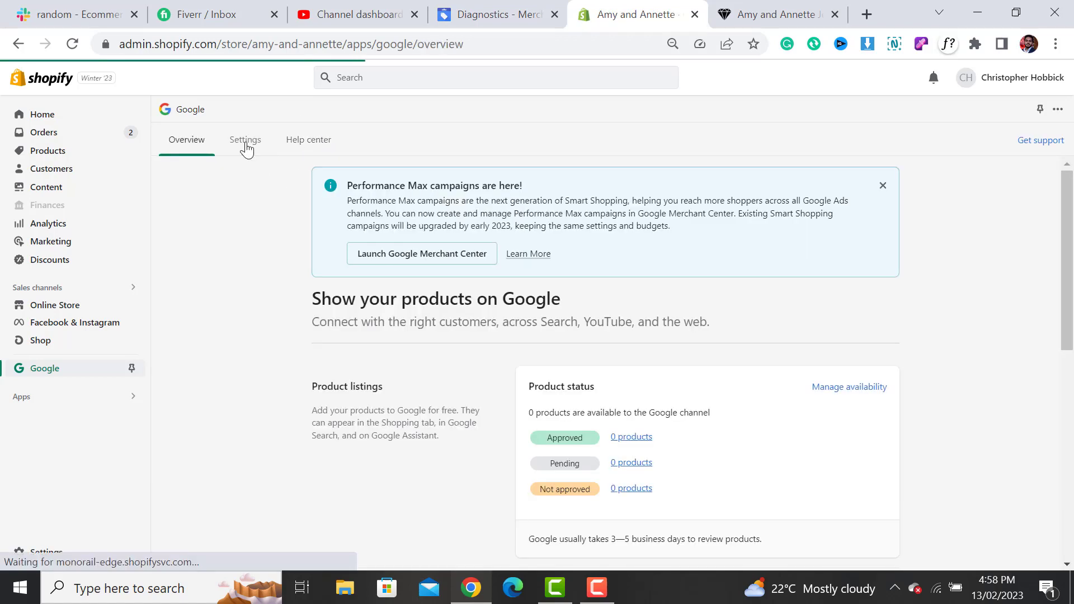
pyautogui.moveTo(1068, 284); pyautogui.dragTo(1071, 370)
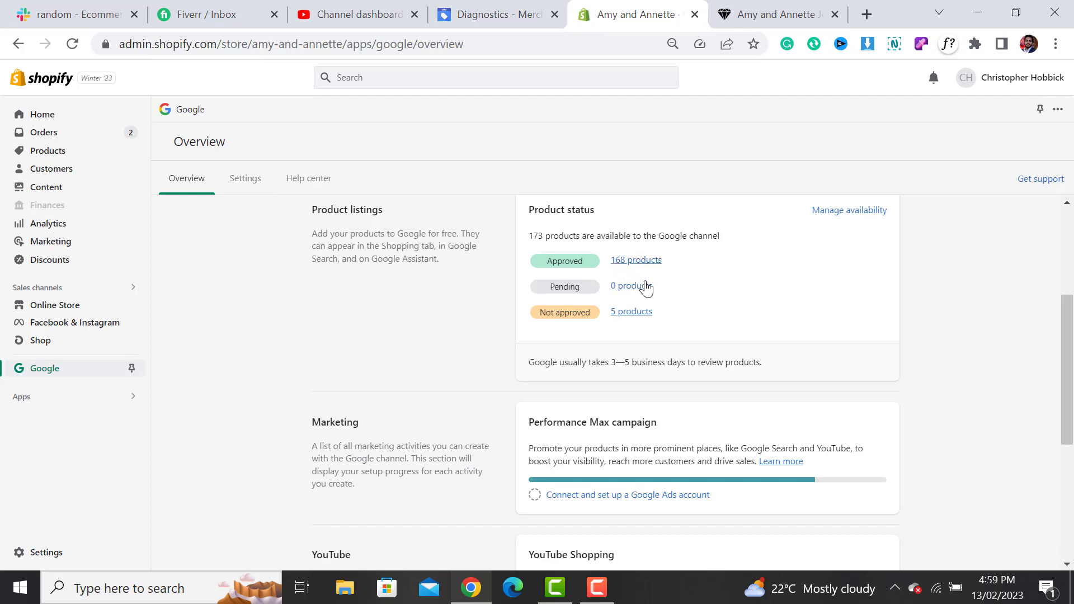
pyautogui.click(634, 268)
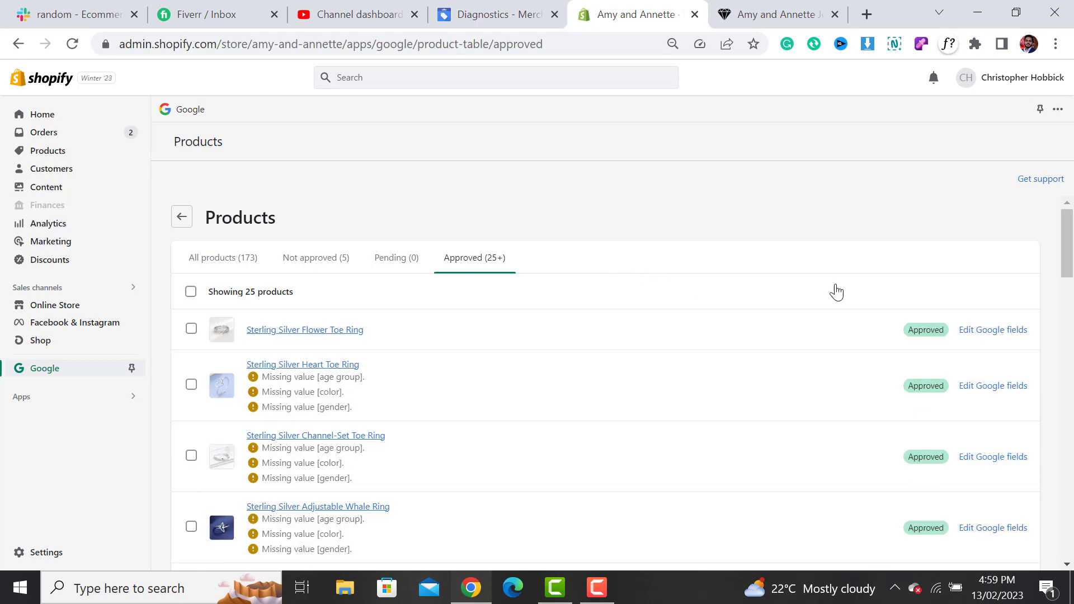
# Step: Select all 25 approved Google products and open them in the bulk editor
pyautogui.moveTo(1070, 262)
pyautogui.mouseDown()
pyautogui.moveTo(1070, 285)
pyautogui.moveTo(1072, 268)
pyautogui.mouseUp()
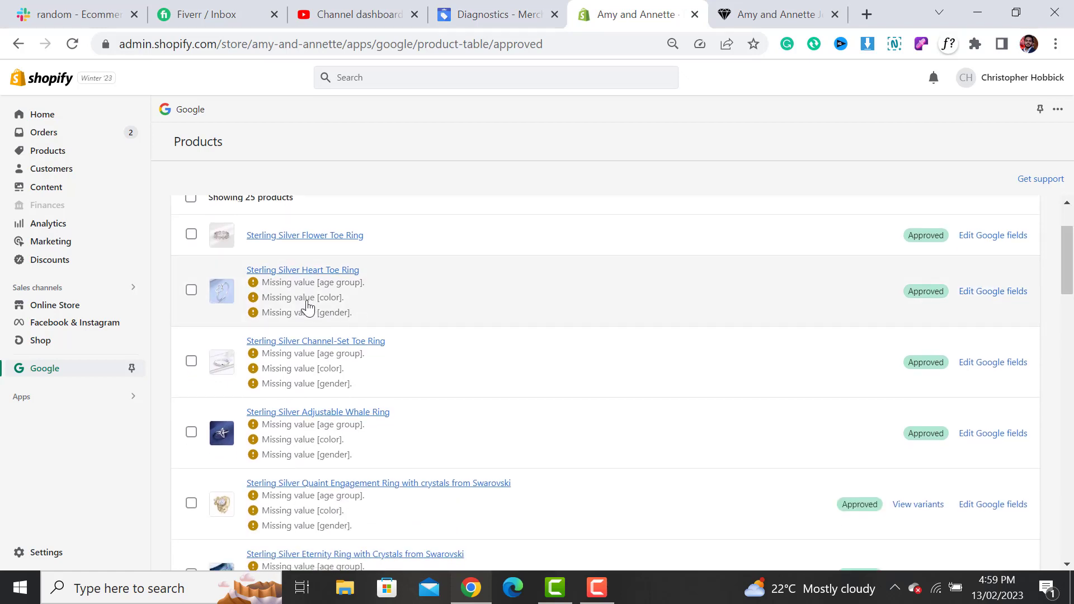
pyautogui.scroll(-3, 302, 391)
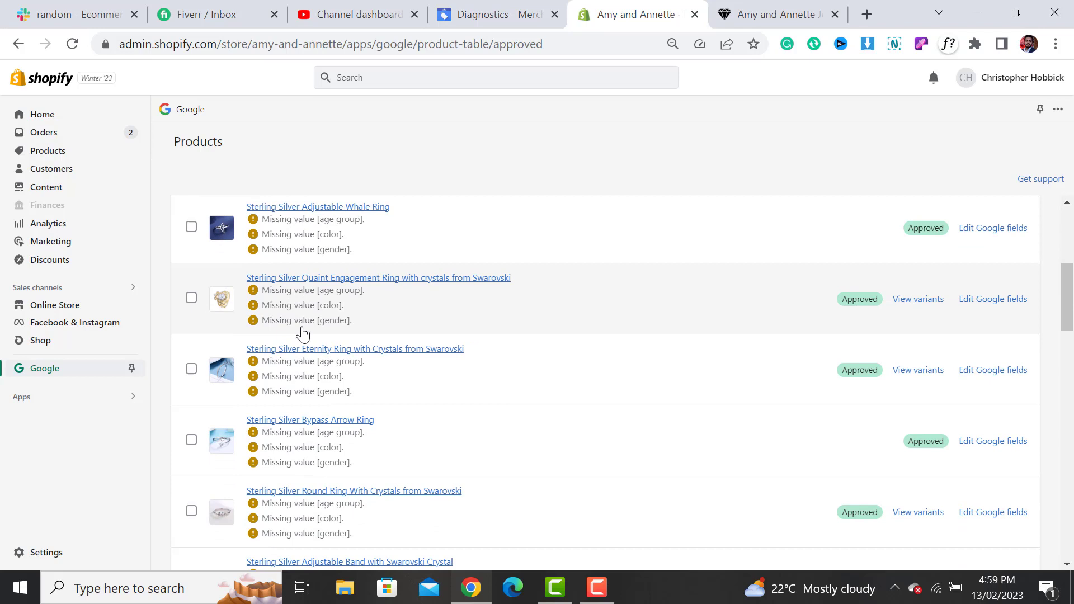
pyautogui.scroll(-3, 312, 392)
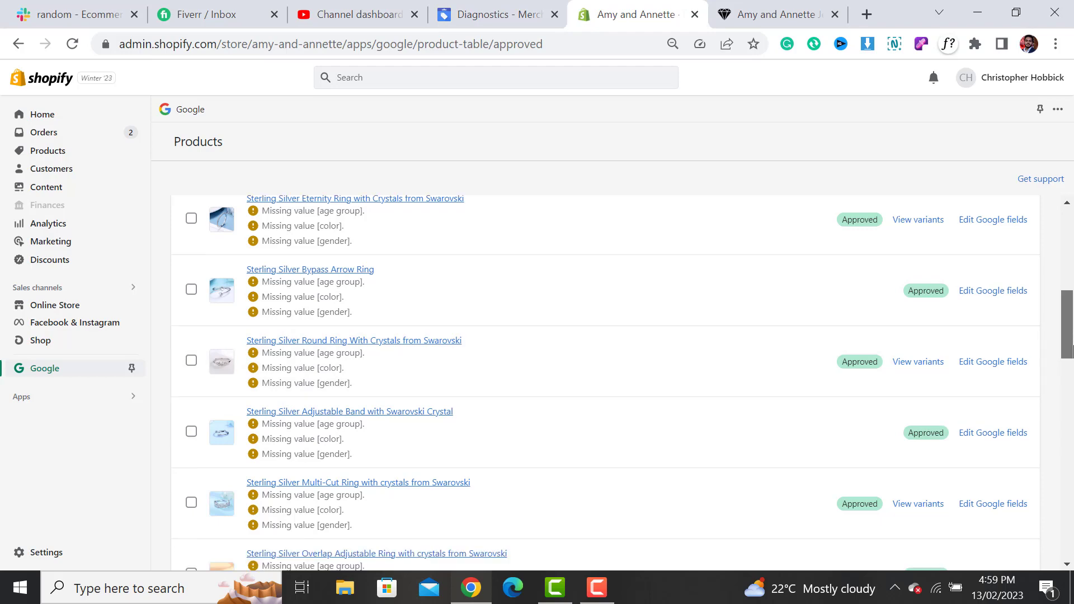
pyautogui.scroll(10, 1073, 335)
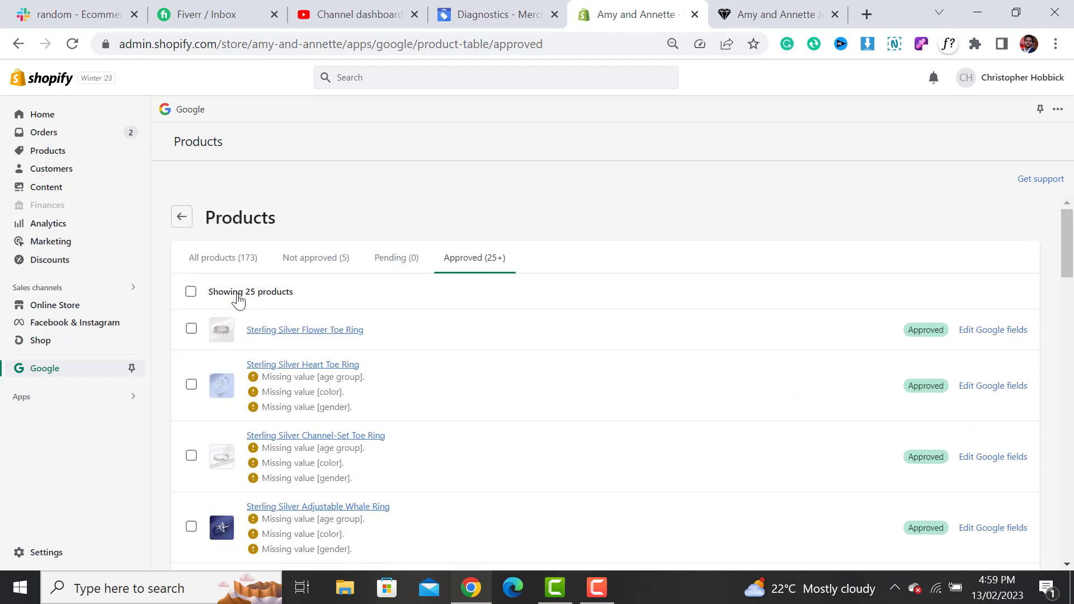
pyautogui.click(190, 292)
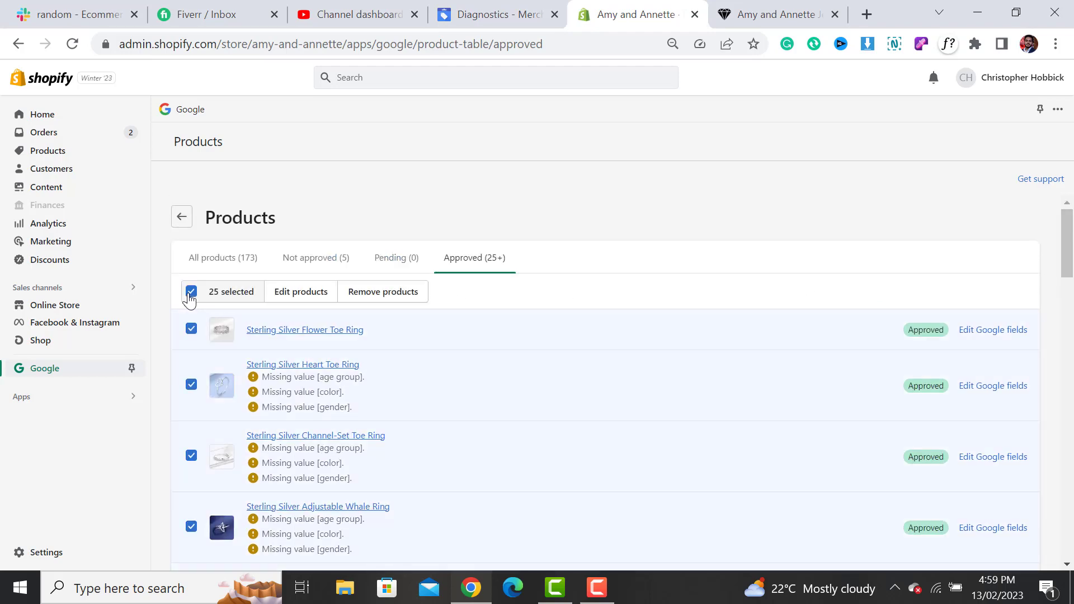
pyautogui.click(310, 299)
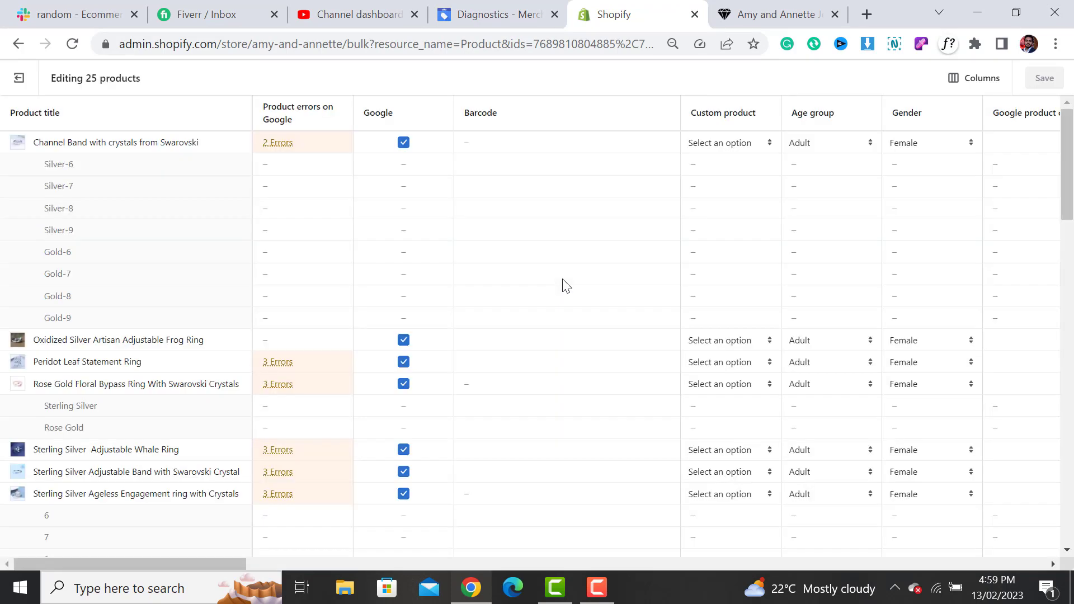
# Step: Hide the Google, Barcode, Custom product, Google product category and unit pricing columns
pyautogui.click(983, 84)
pyautogui.moveTo(1001, 125); pyautogui.dragTo(999, 175)
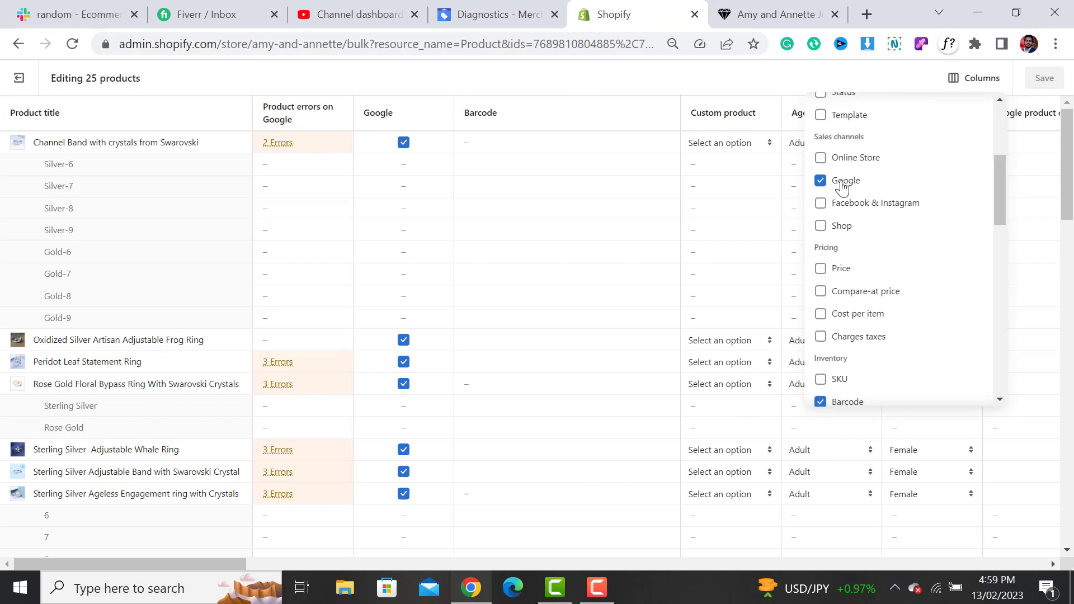
pyautogui.click(822, 181)
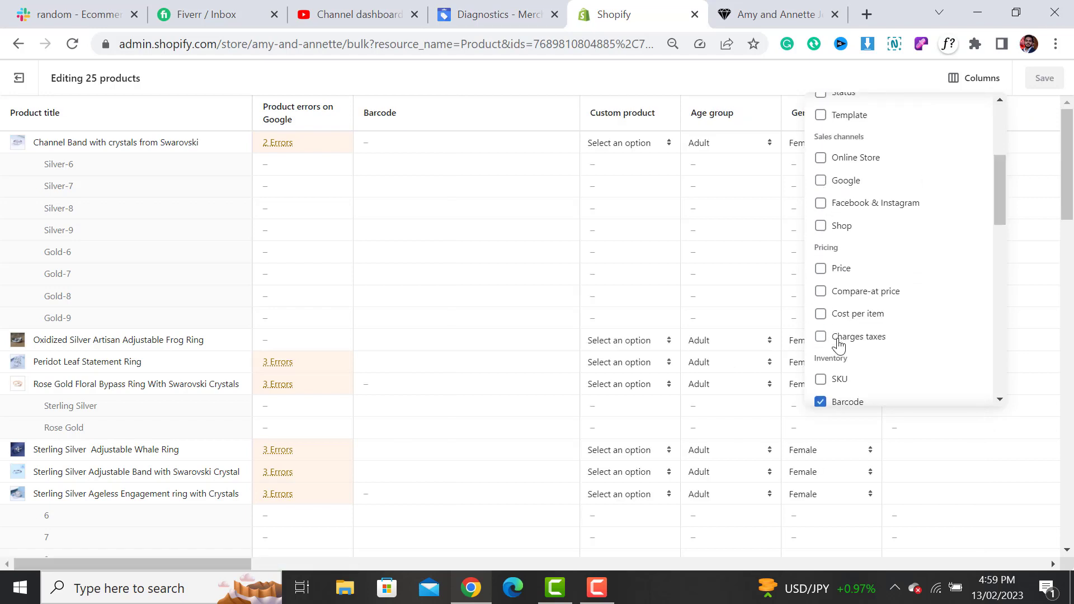
pyautogui.scroll(-3, 837, 325)
pyautogui.click(820, 233)
pyautogui.scroll(-4, 841, 305)
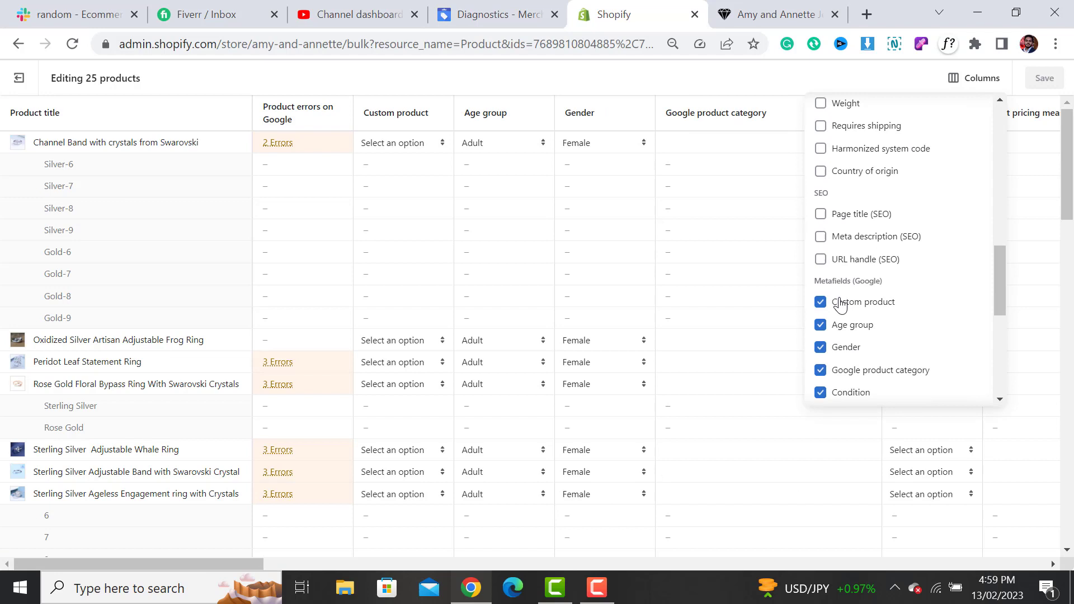
pyautogui.scroll(-2, 842, 305)
pyautogui.click(820, 208)
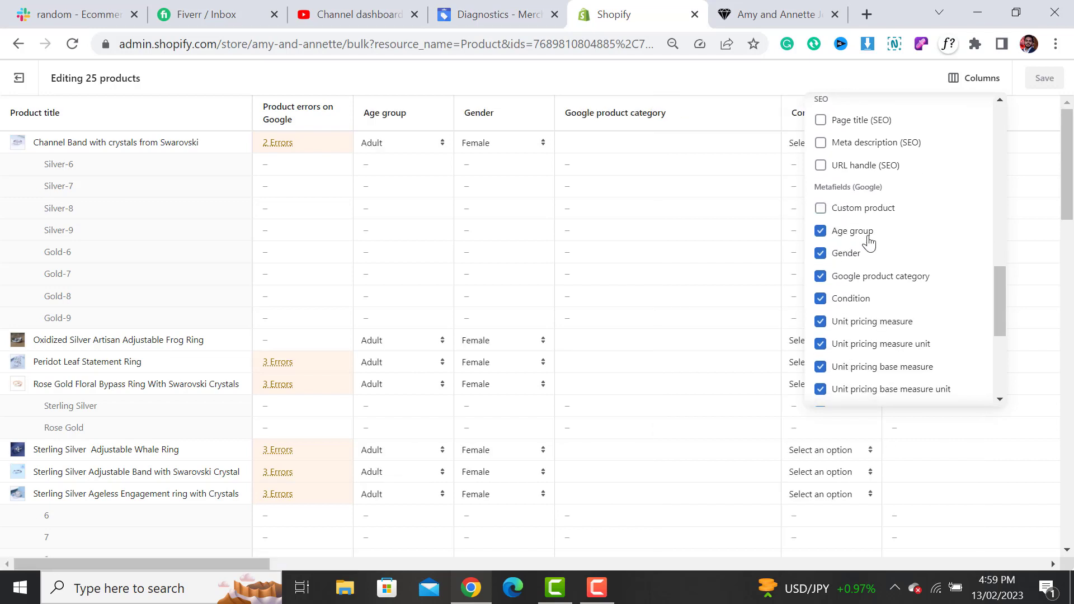
pyautogui.click(821, 278)
pyautogui.click(820, 322)
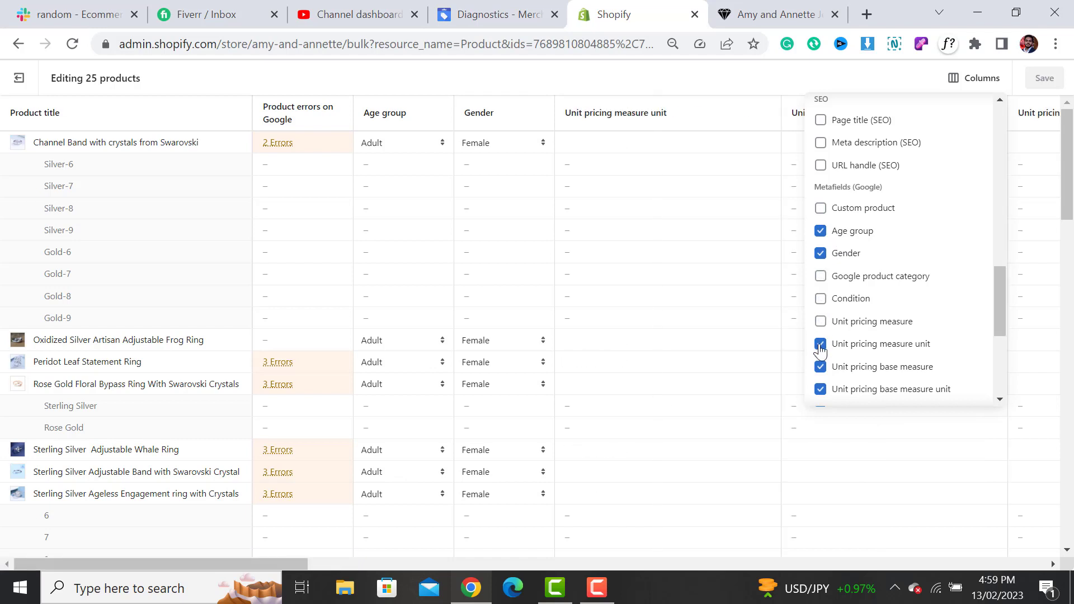
pyautogui.click(822, 390)
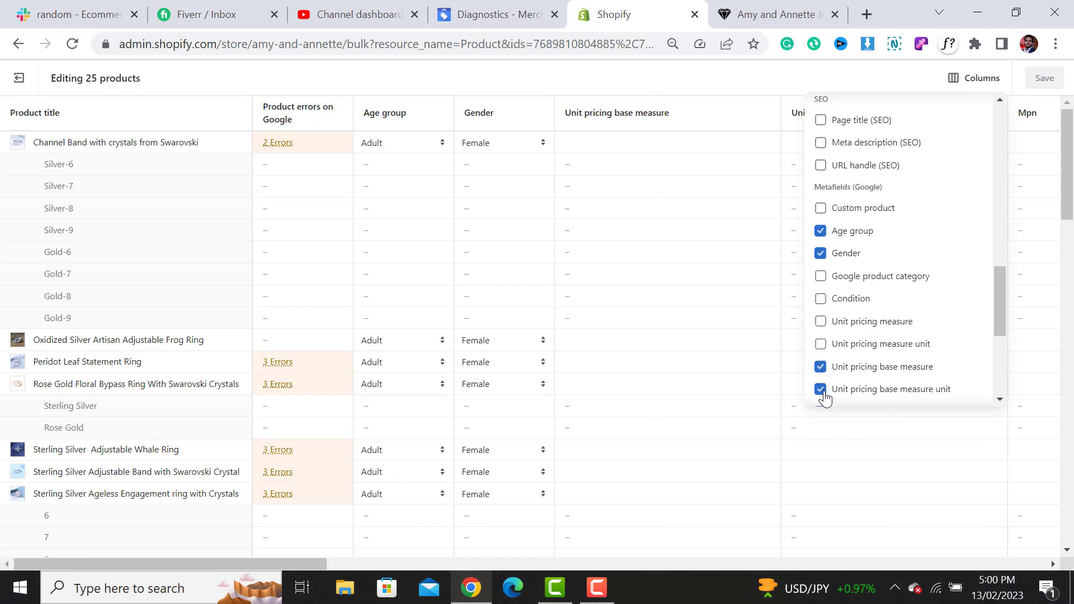
pyautogui.click(857, 365)
pyautogui.click(896, 343)
pyautogui.moveTo(996, 303); pyautogui.dragTo(997, 348)
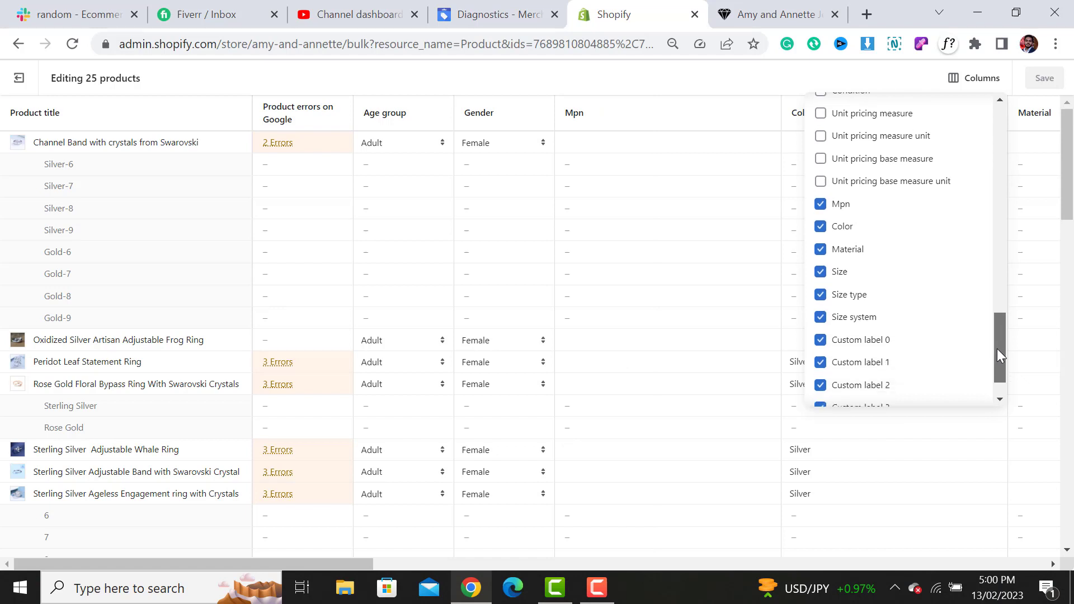
# Step: Hide the Mpn, Material, Size, Size type, Size system and Custom label 0–4 columns
pyautogui.click(821, 205)
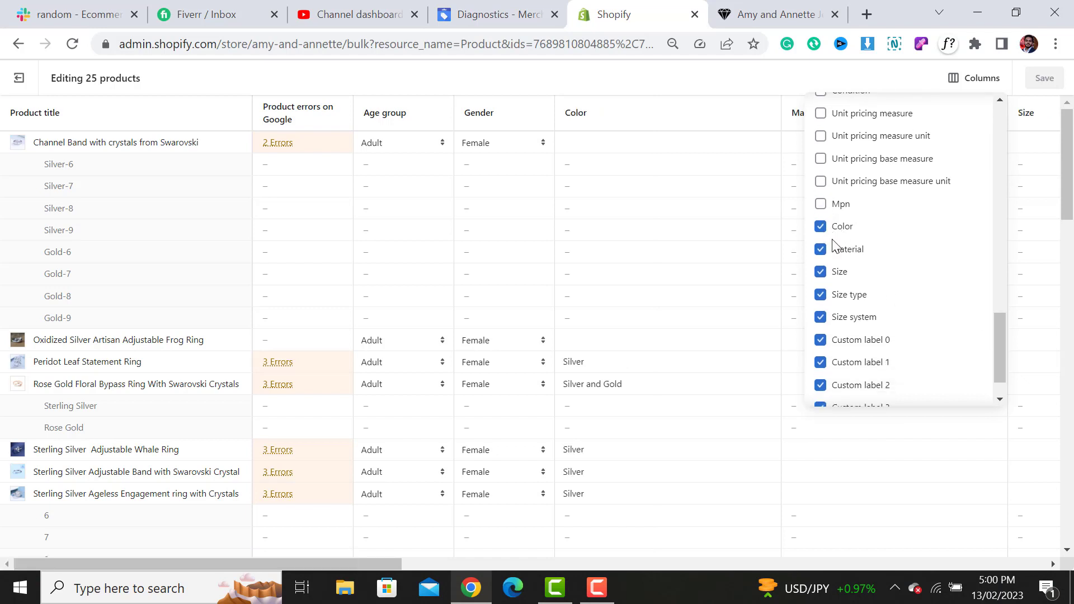
pyautogui.click(821, 250)
pyautogui.click(821, 272)
pyautogui.click(821, 295)
pyautogui.click(821, 317)
pyautogui.click(820, 363)
pyautogui.click(821, 386)
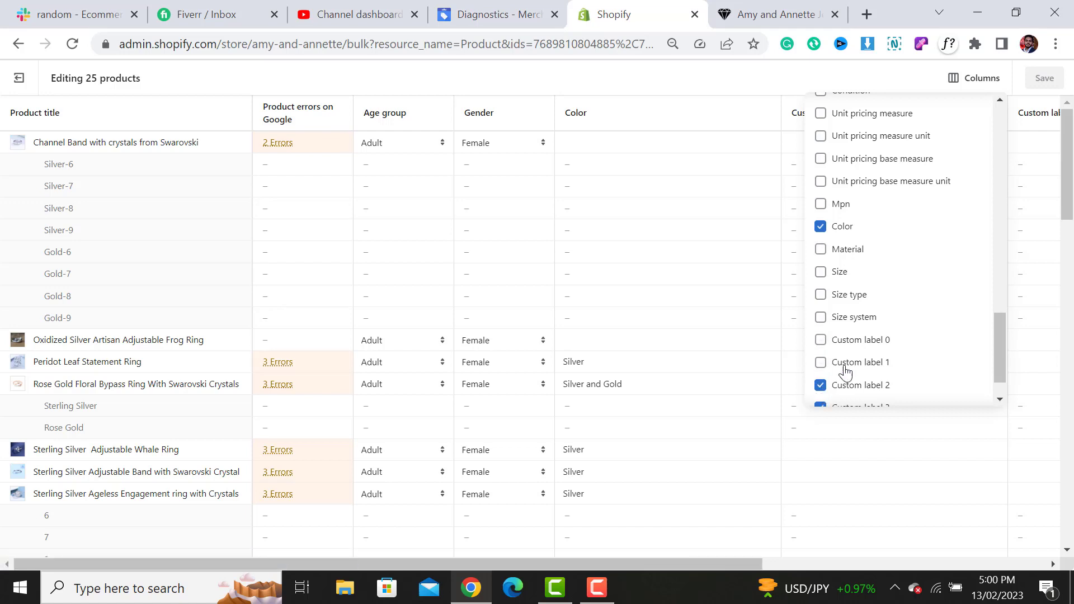
pyautogui.scroll(-1, 845, 366)
pyautogui.click(820, 364)
pyautogui.click(820, 386)
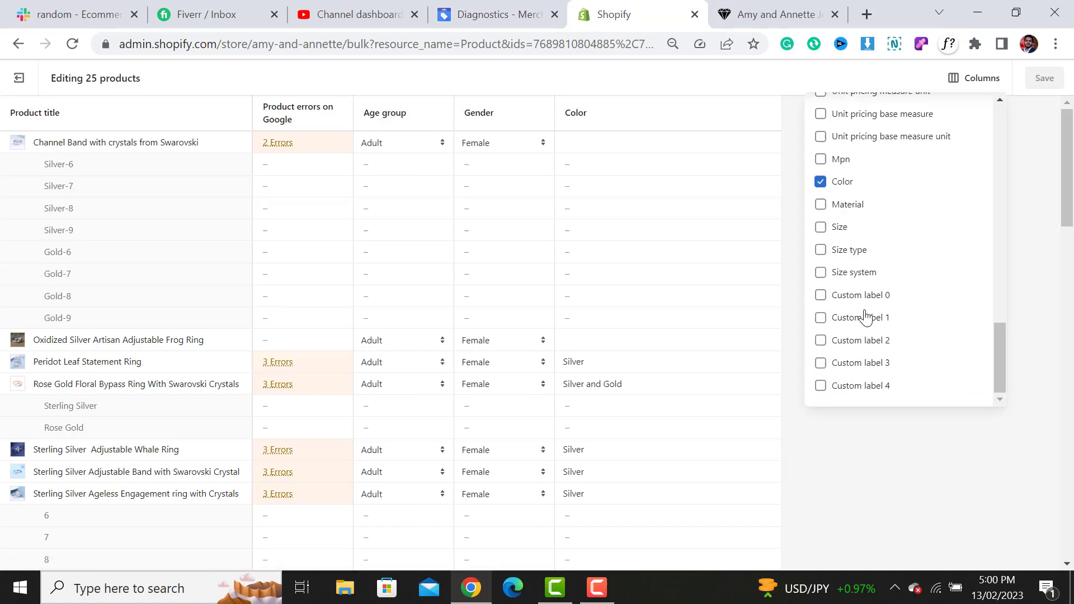
pyautogui.rightClick(823, 324)
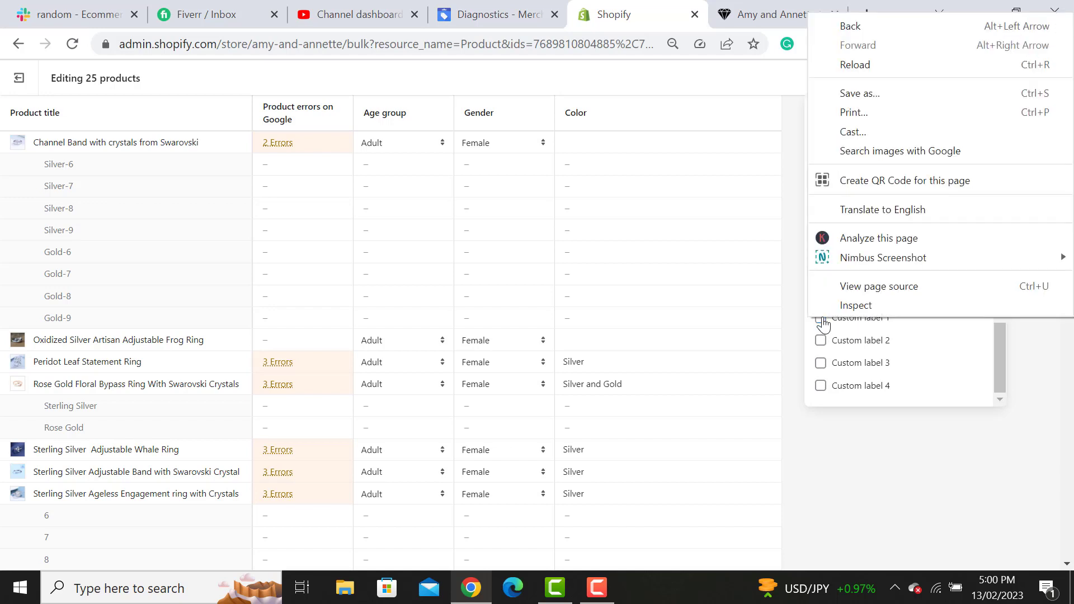
pyautogui.click(821, 342)
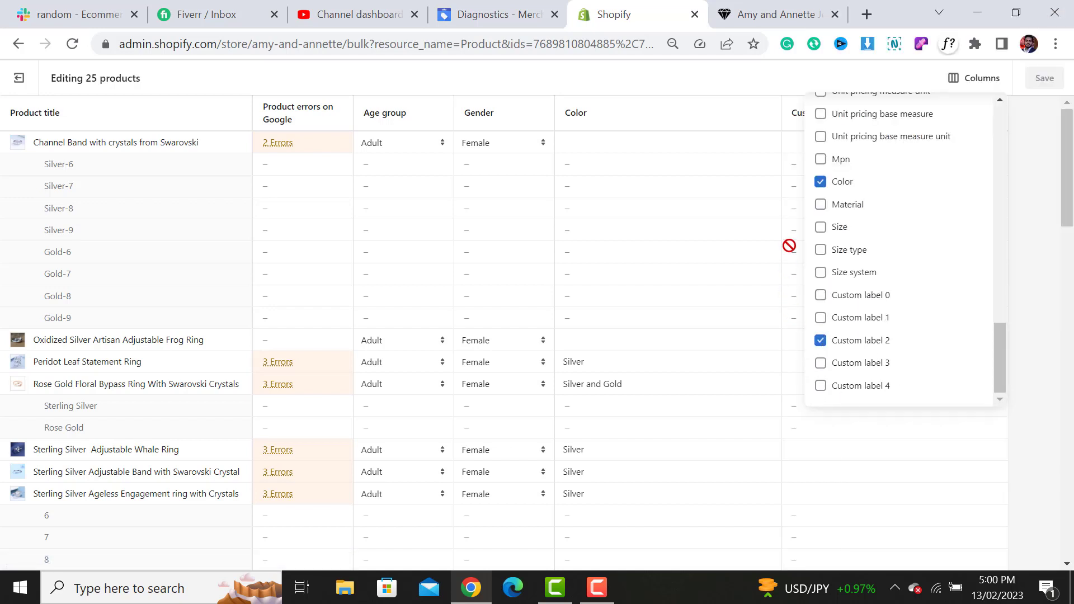
pyautogui.click(822, 342)
pyautogui.click(1028, 260)
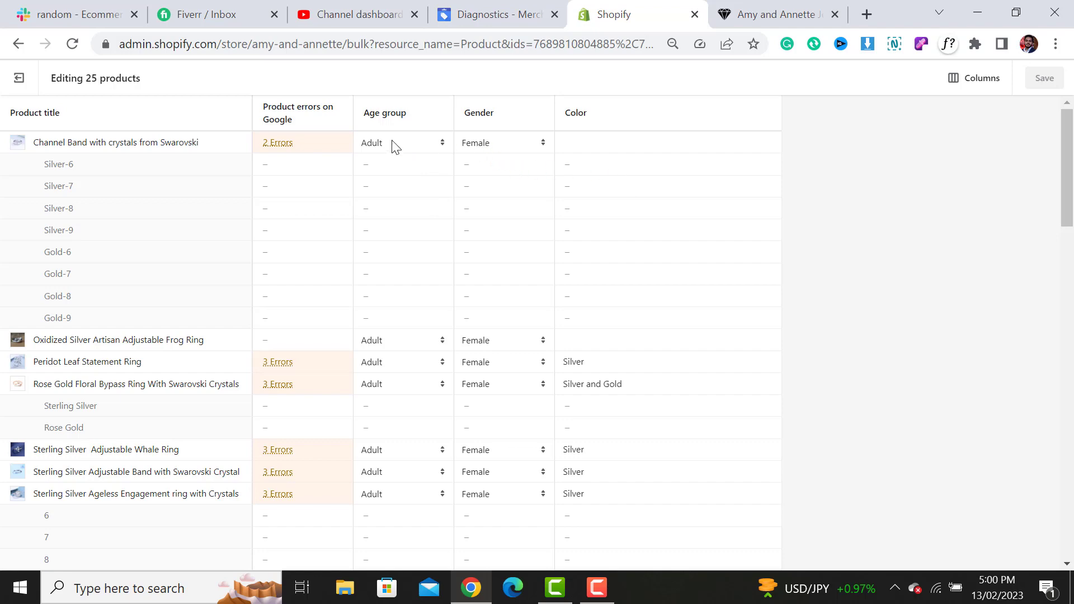
# Step: Select the whole Age group column and change every value from Adult to Kids
pyautogui.scroll(-20, 419, 398)
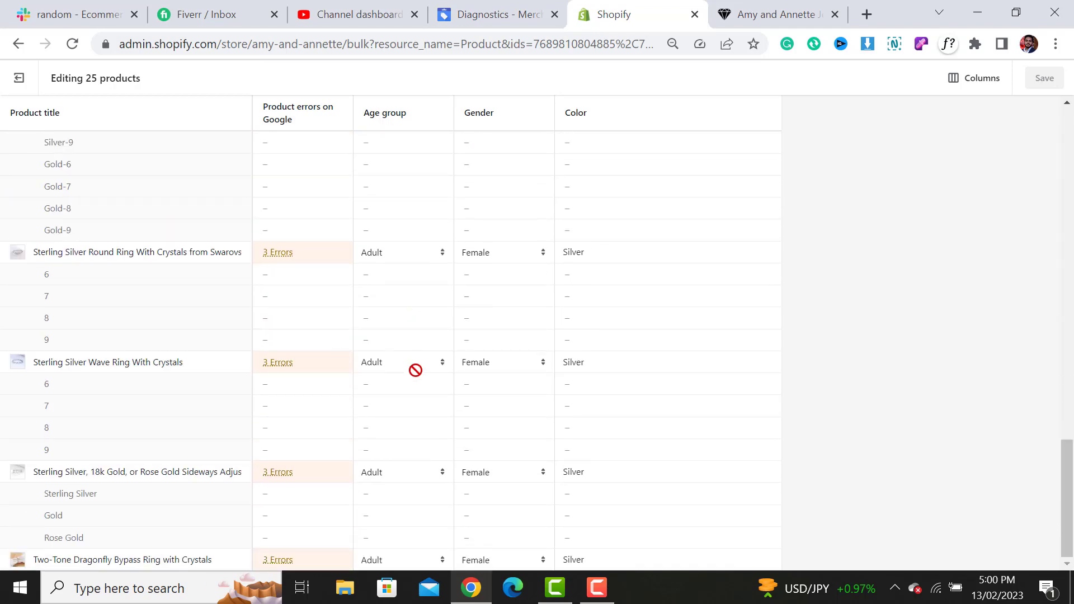
pyautogui.scroll(20, 416, 371)
pyautogui.click(394, 145)
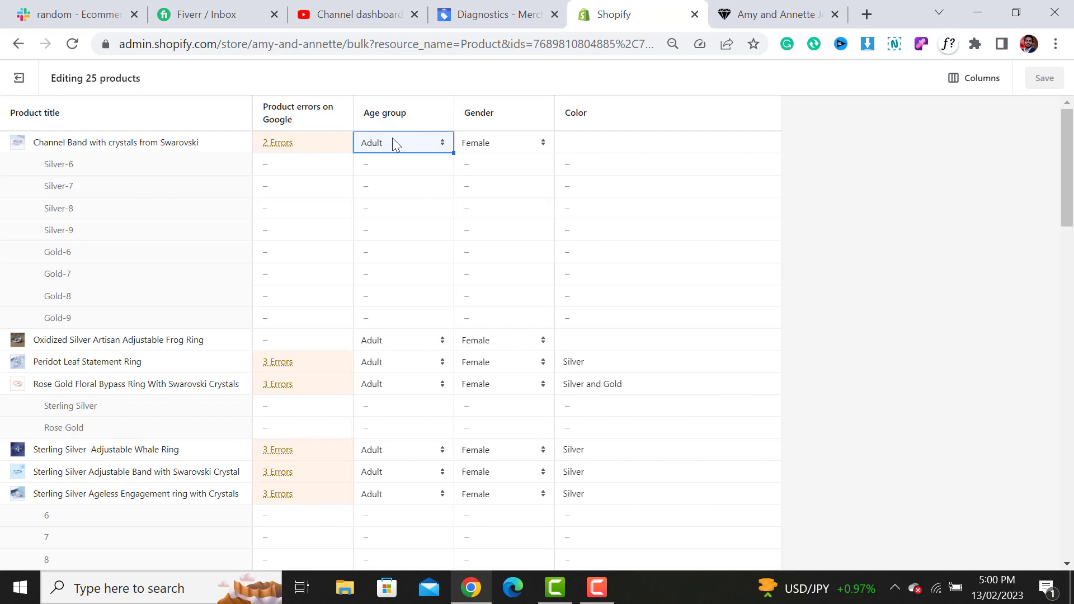
pyautogui.hotkey('shift', 'Down')
pyautogui.hotkey('shift', 'Down')
pyautogui.hotkey('shift', 'Down')
pyautogui.hotkey('shift', 'Down')
pyautogui.hotkey('shift', 'Down')
pyautogui.hotkey('shift', 'Down')
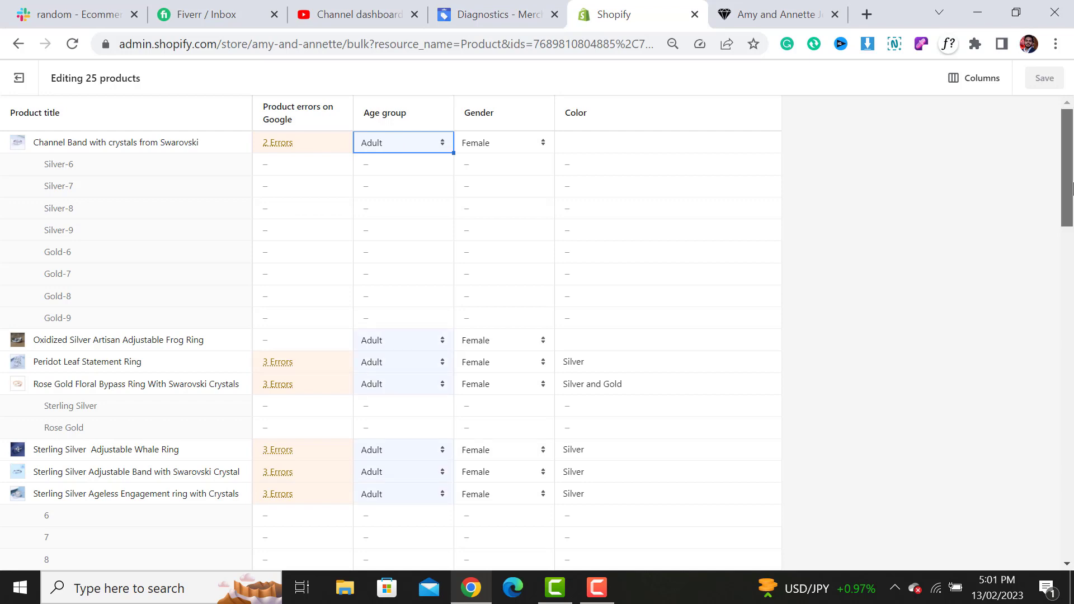
pyautogui.hotkey('shift', 'Down')
pyautogui.hotkey('shift', 'Down')
pyautogui.hotkey('shift', 'Down')
pyautogui.hotkey('shift', 'Down')
pyautogui.hotkey('shift', 'Down')
pyautogui.hotkey('shift', 'Down')
pyautogui.hotkey('shift', 'Down')
pyautogui.hotkey('shift', 'Down')
pyautogui.moveTo(1067, 496); pyautogui.dragTo(1048, 169)
pyautogui.click(410, 148)
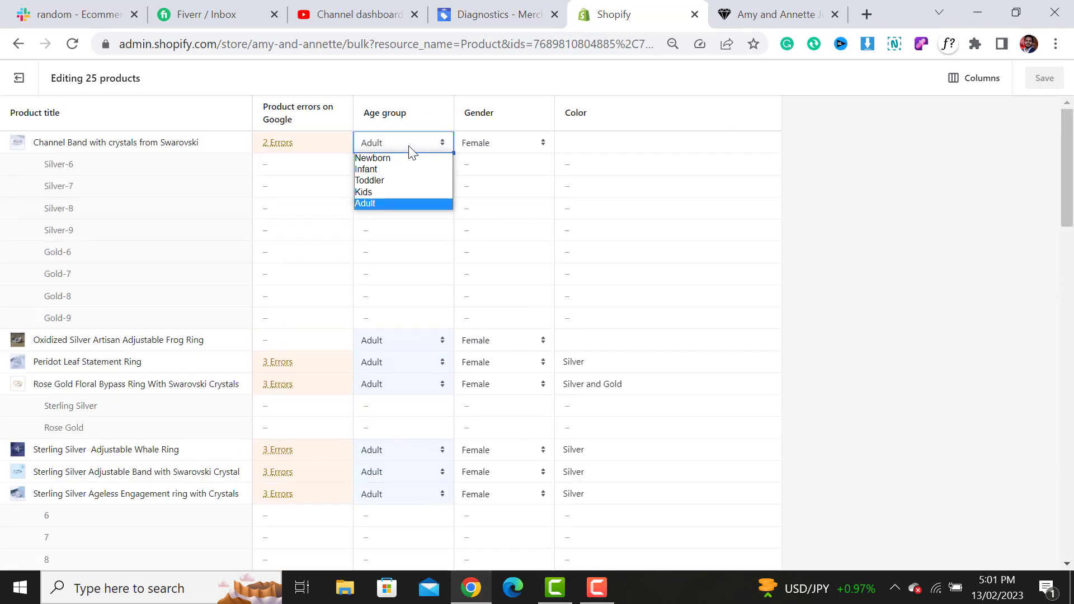
pyautogui.click(399, 192)
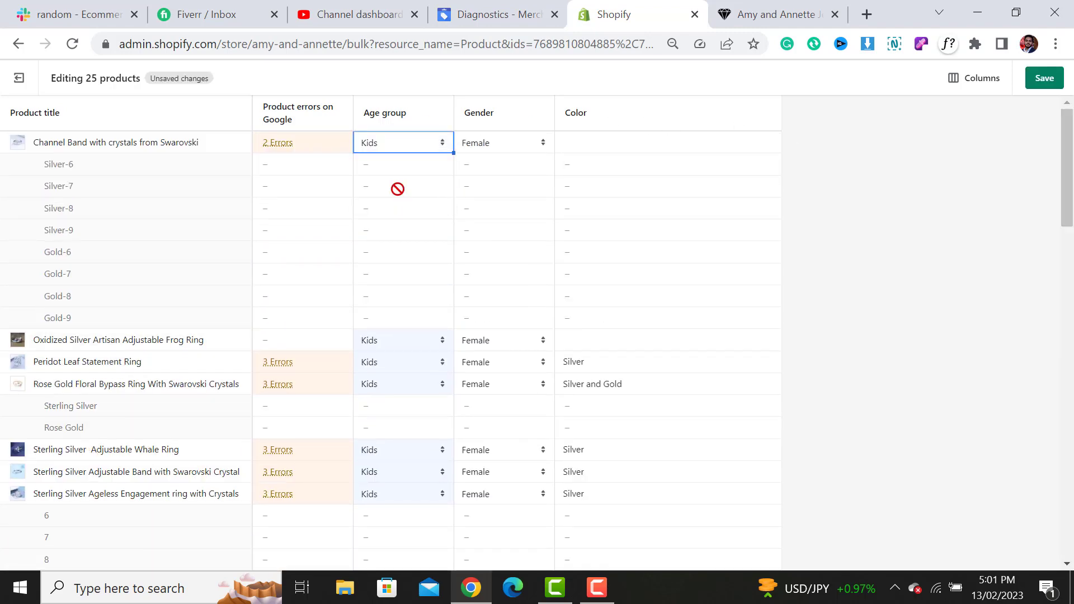
pyautogui.scroll(-1, 416, 446)
pyautogui.scroll(-14, 414, 446)
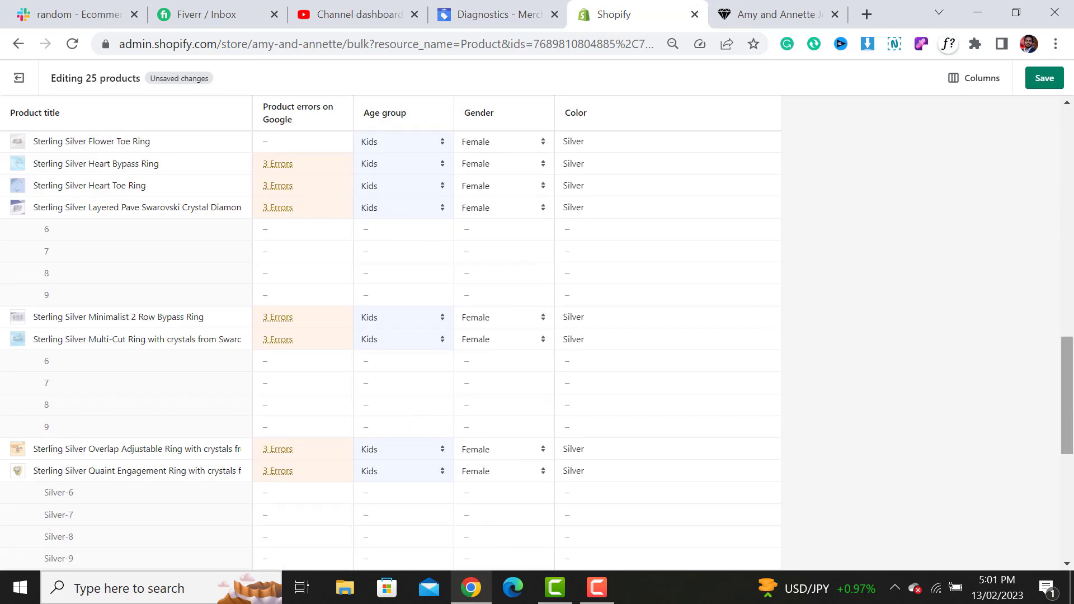
pyautogui.scroll(14, 1057, 117)
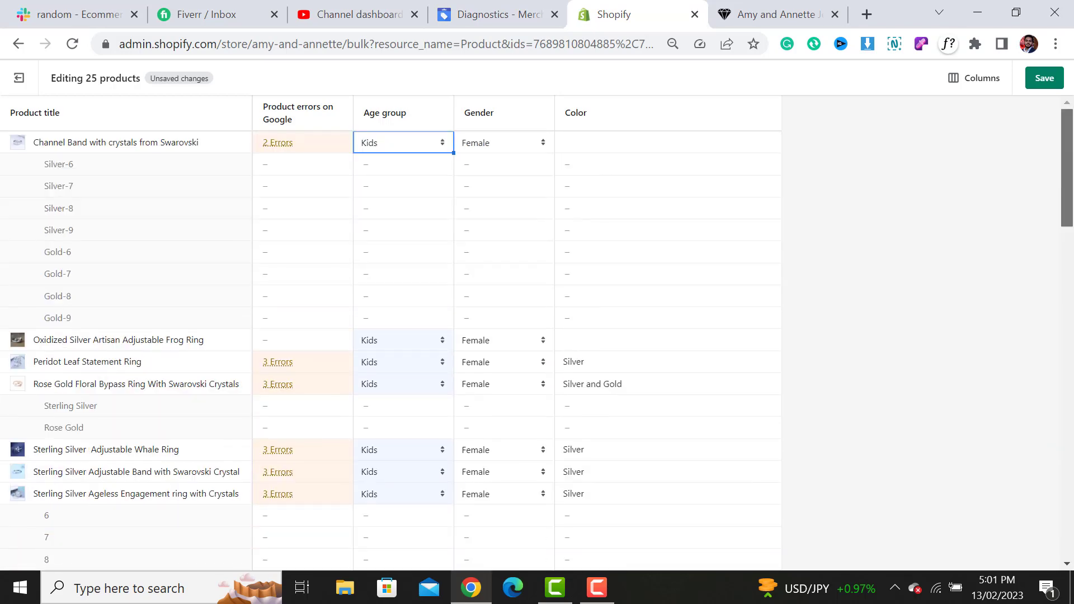
pyautogui.click(610, 148)
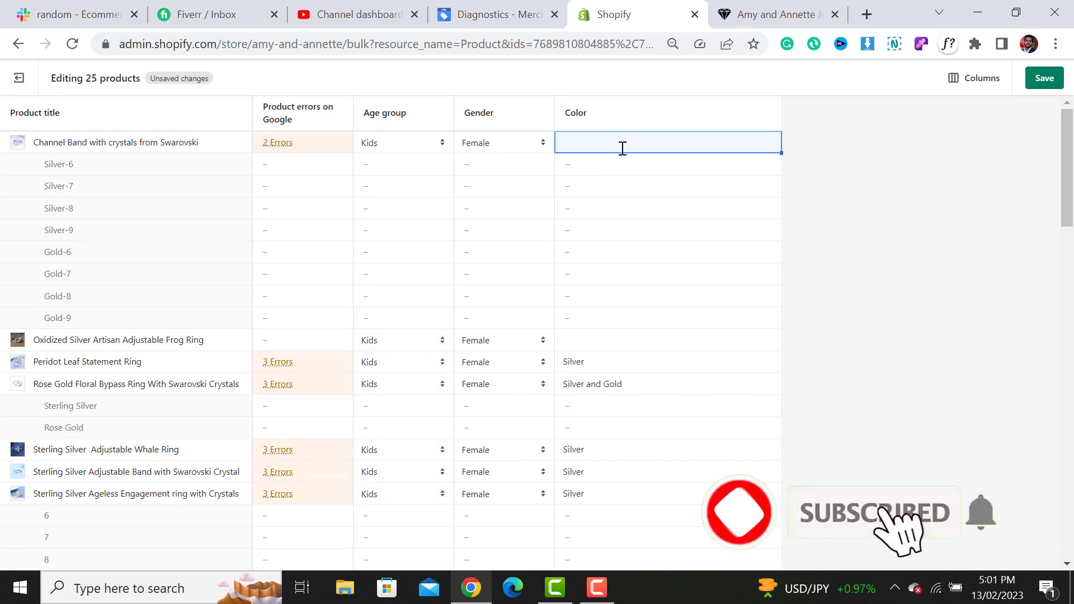
pyautogui.click(607, 370)
pyautogui.click(640, 386)
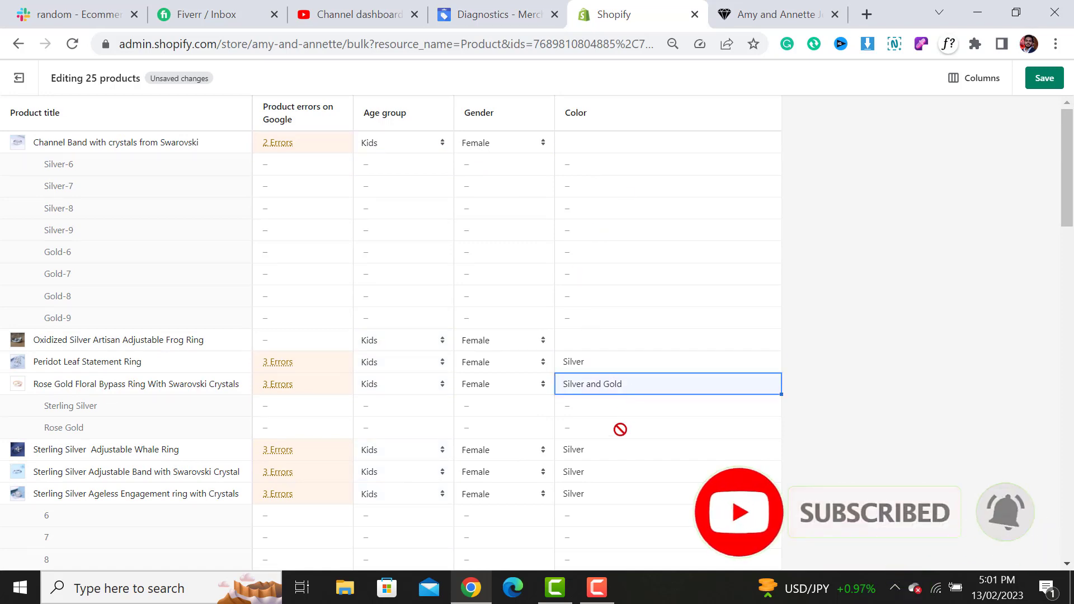
pyautogui.click(616, 451)
pyautogui.click(605, 473)
pyautogui.click(607, 495)
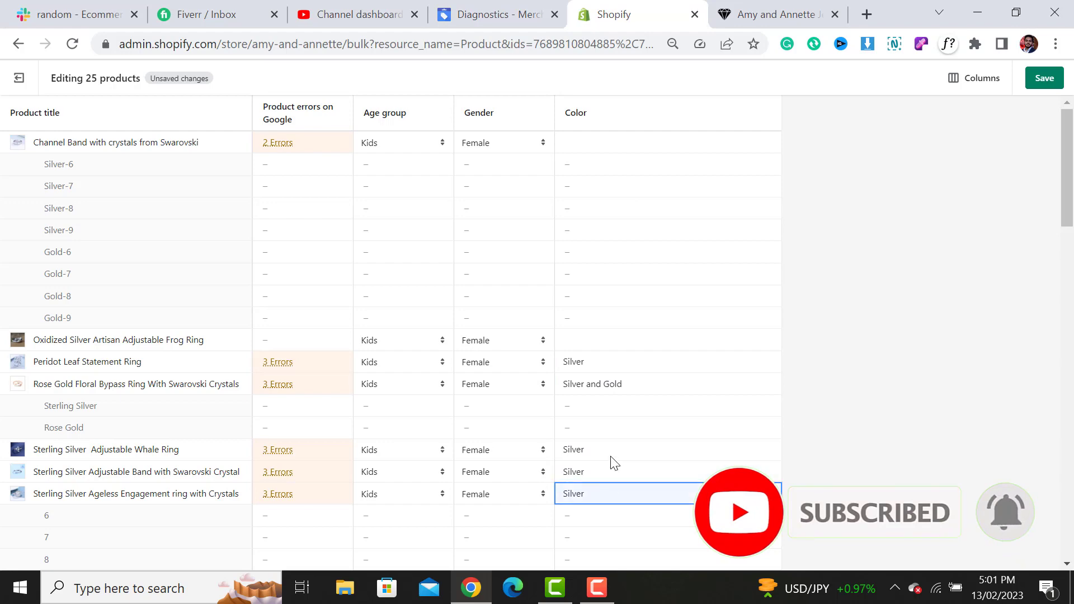
pyautogui.click(614, 459)
pyautogui.click(613, 475)
pyautogui.click(615, 497)
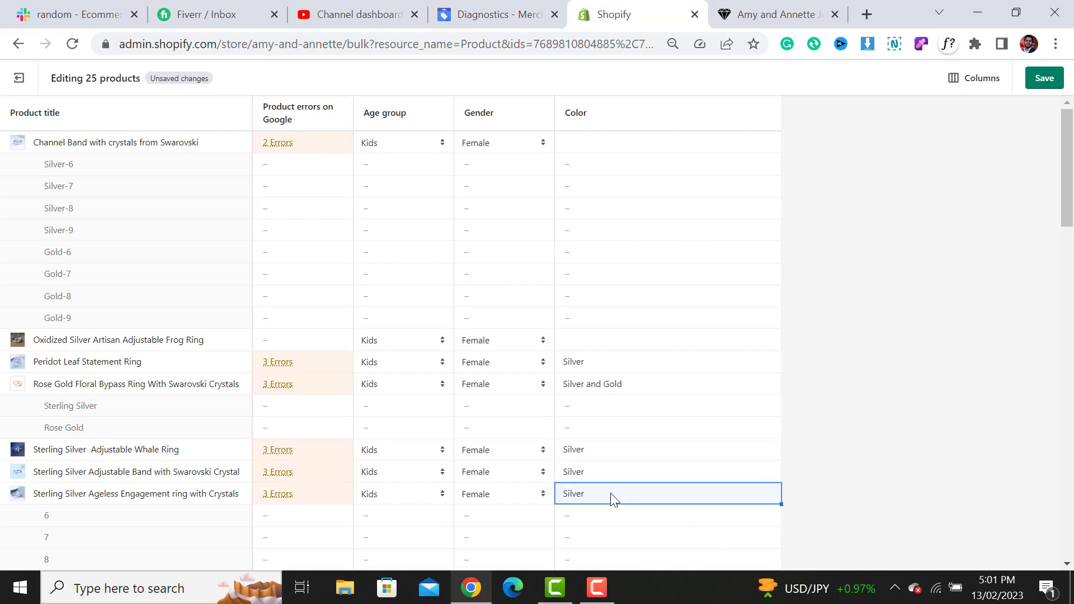
pyautogui.scroll(-15, 613, 498)
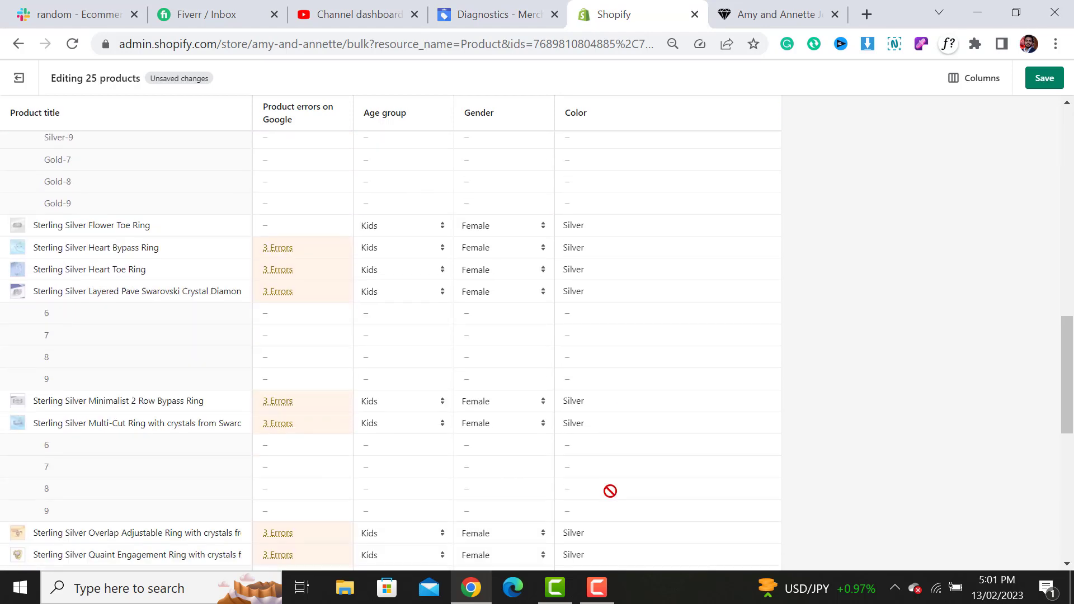
pyautogui.scroll(-10, 610, 491)
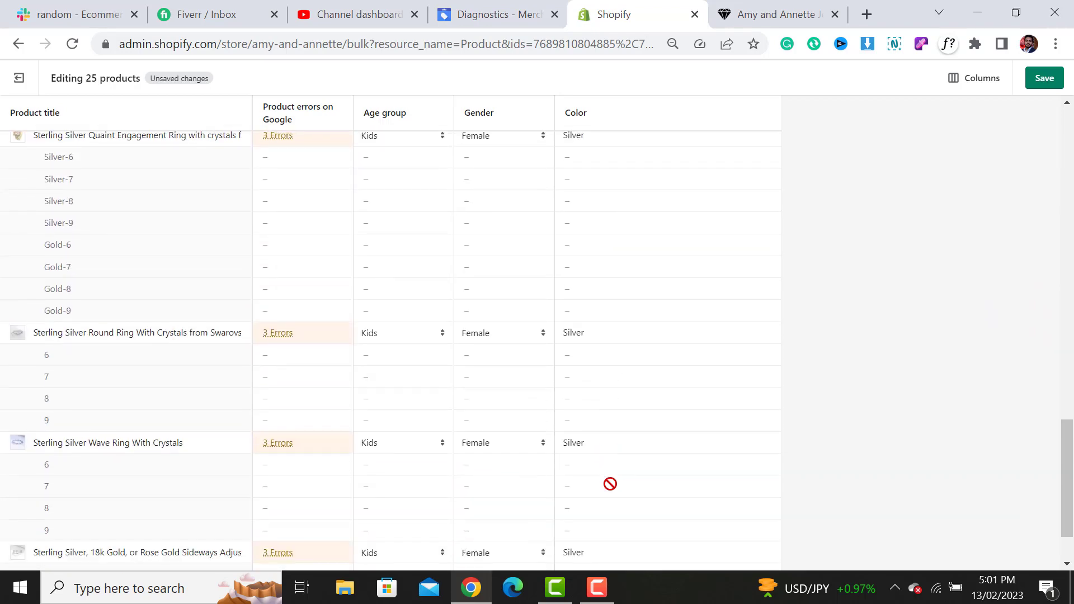
pyautogui.scroll(20, 610, 481)
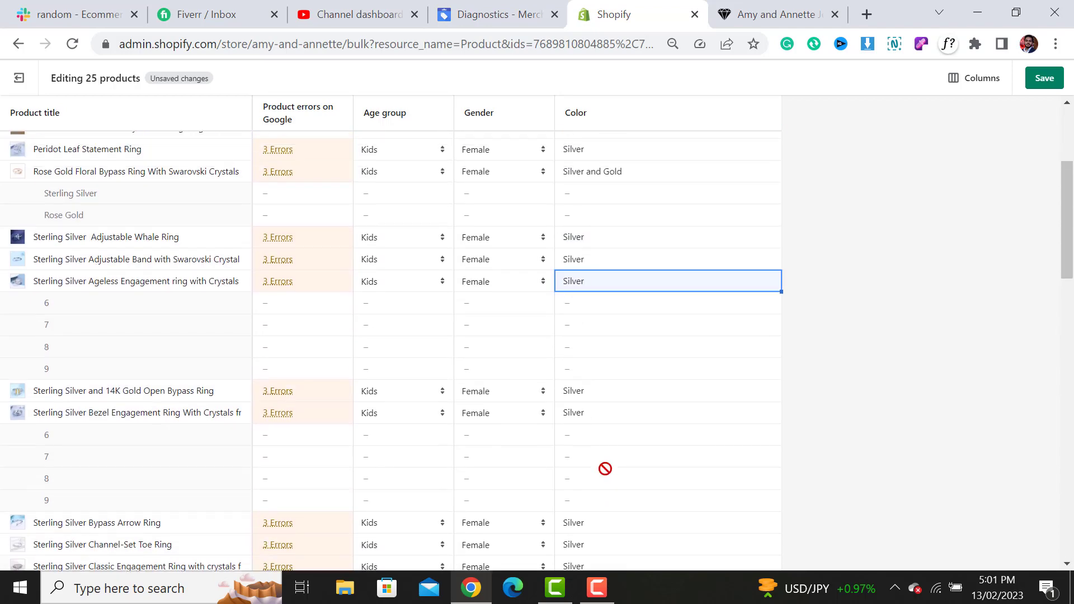